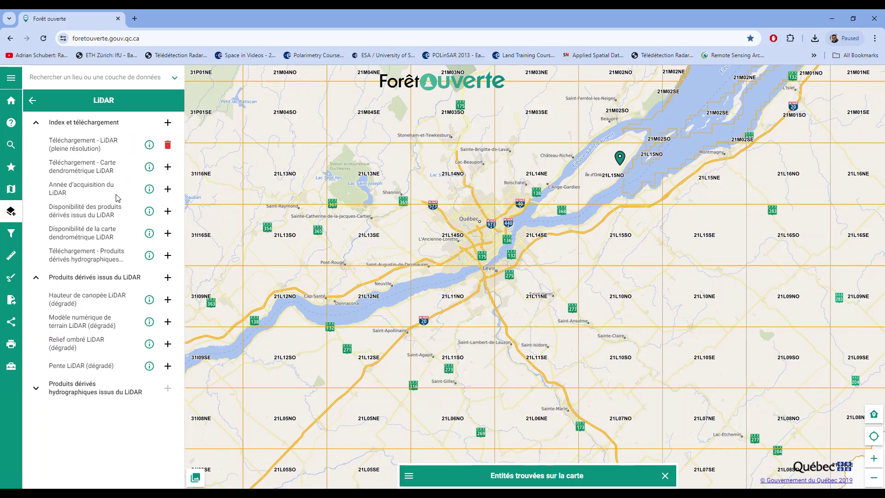
Add the Hauteur de canopée LiDAR (dégradé) layer to the Forêt ouverte map
left_click(169, 300)
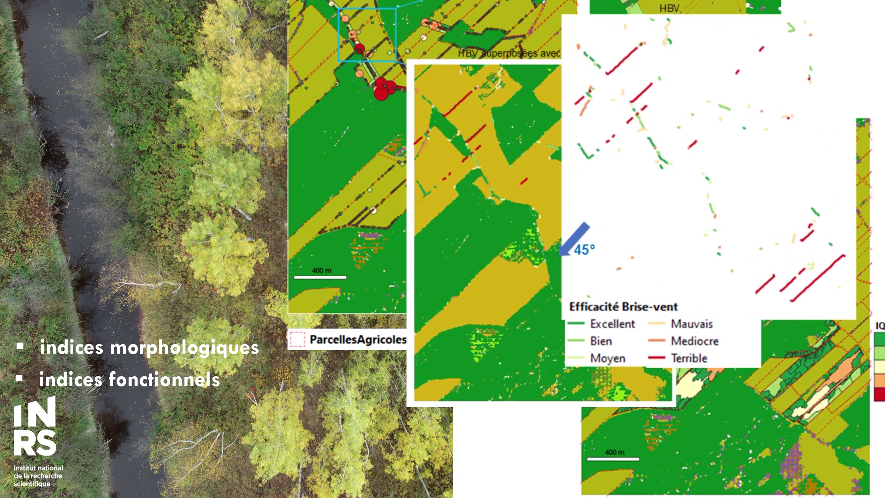
key("Right")
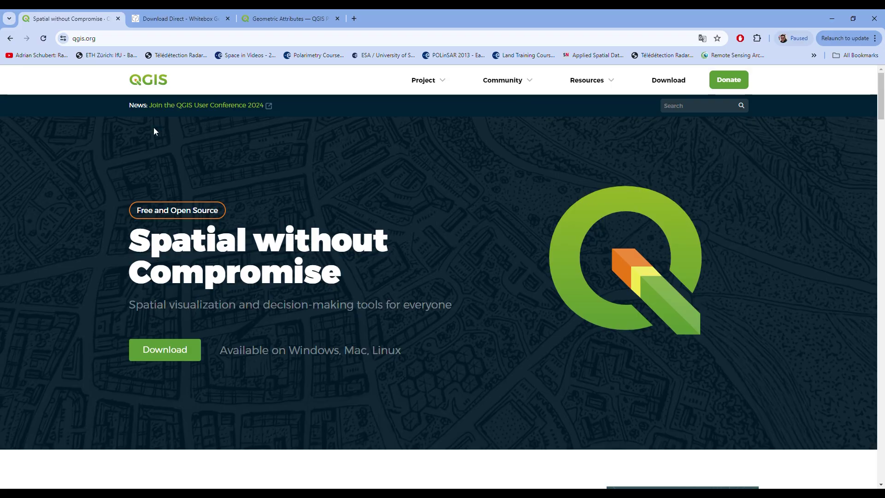
Open the QGIS download page, and view the WhiteboxTools download and Geometric Attributes plugin pages
left_click(175, 351)
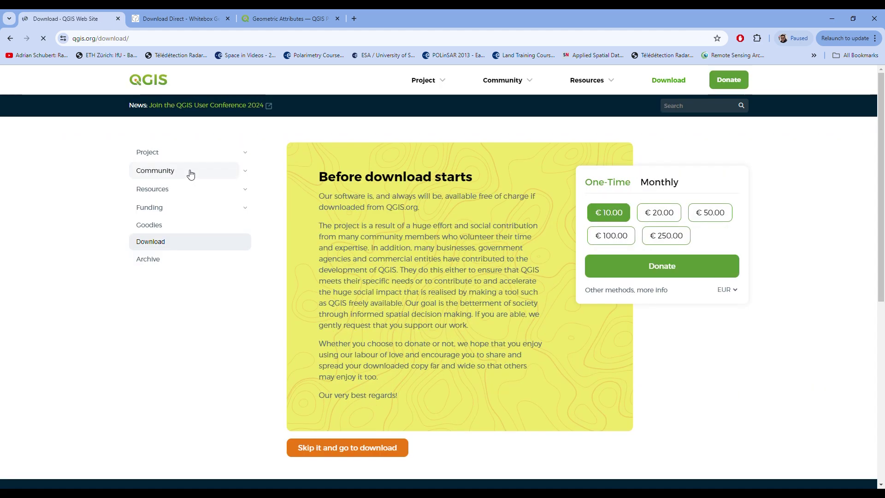
left_click(193, 15)
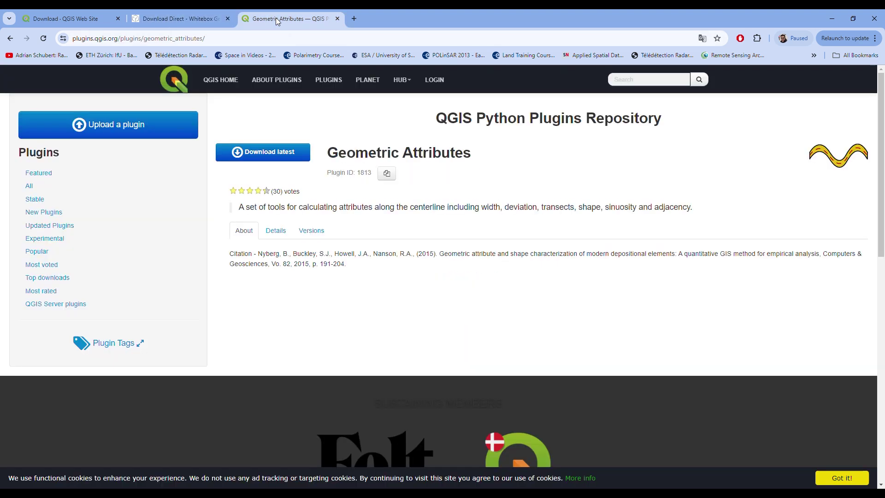
left_click(279, 18)
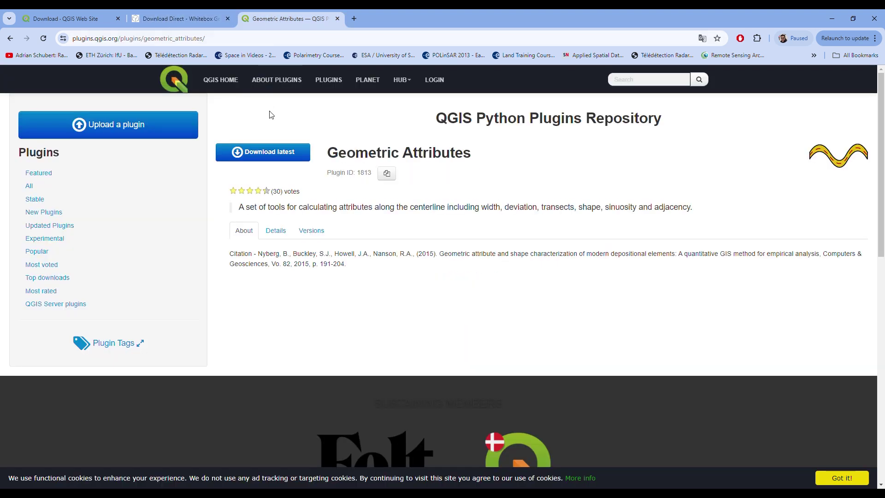
Download QGIS-OSGeo4W-3.28.7-1.msi from the QGIS.org hosted downloads in the archive of previous releases
left_click(51, 21)
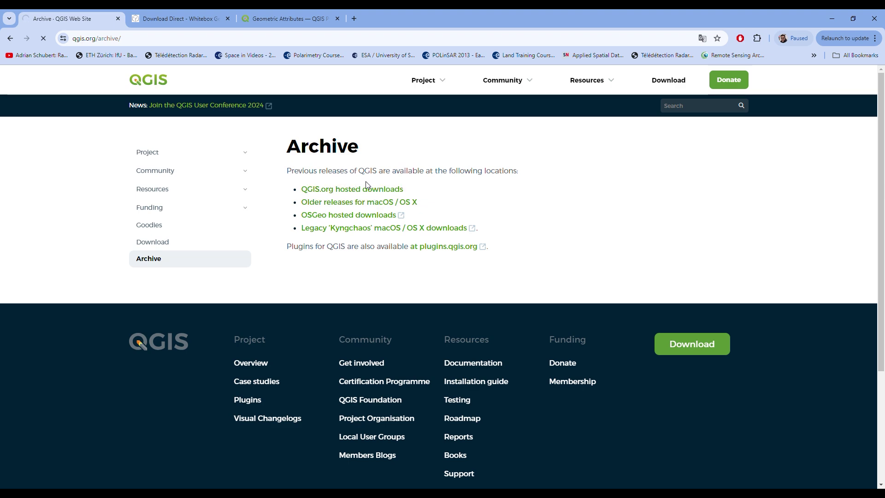
left_click(364, 189)
scroll(74, 244, "down", 1)
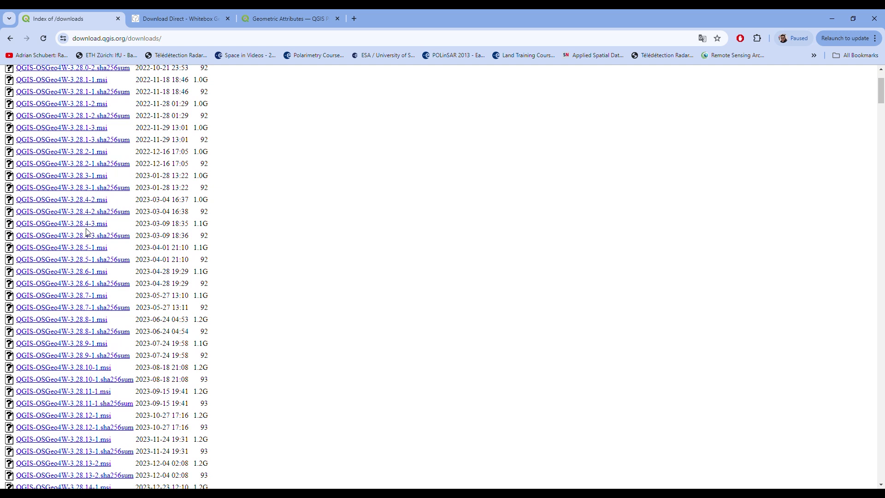
left_click(83, 298)
Download WhiteboxTools for Windows and go to the Geometric Attributes plugin page
left_click(179, 18)
left_click(260, 270)
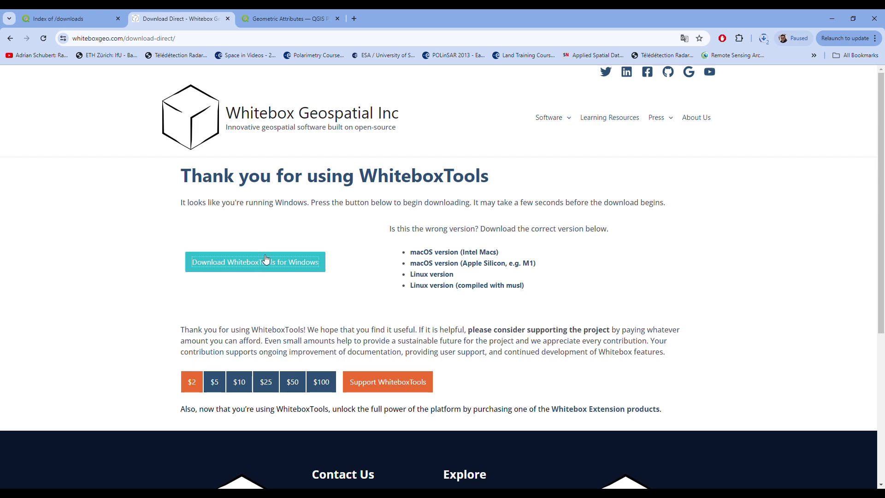
left_click(280, 20)
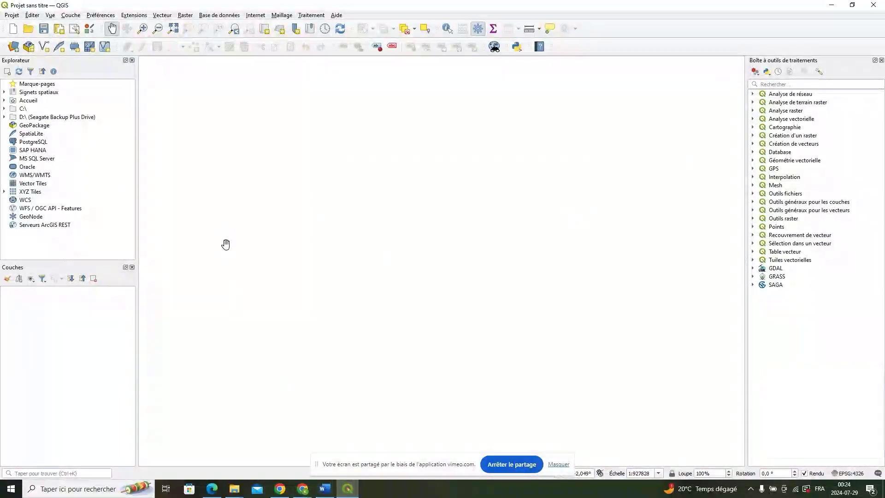
Switch to QGIS and install the Geometric Attributes plugin from the geometric_attributes-0.4 ZIP in the desktop's SILVA folder
left_click(133, 16)
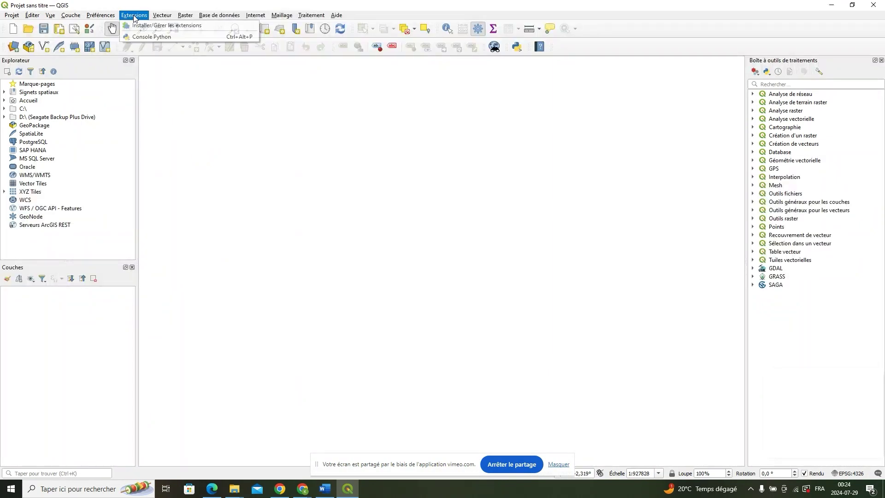
left_click(154, 26)
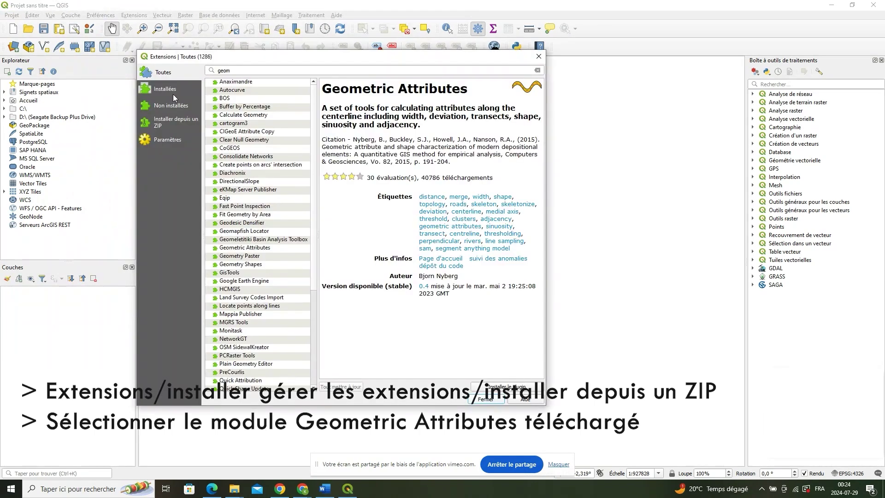
left_click(170, 120)
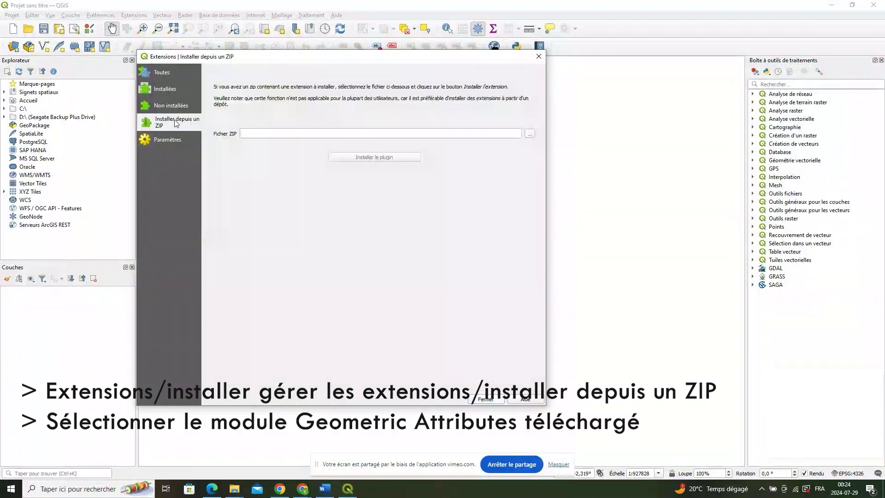
left_click(530, 133)
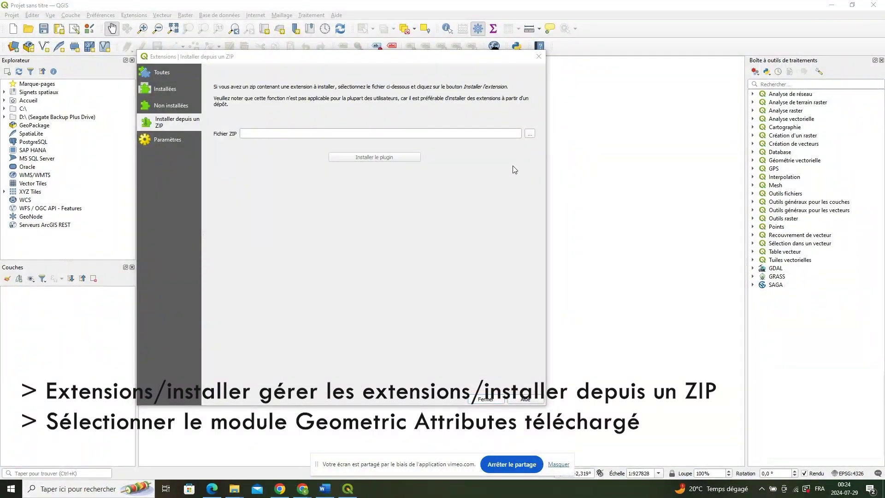
scroll(189, 143, "up", 3)
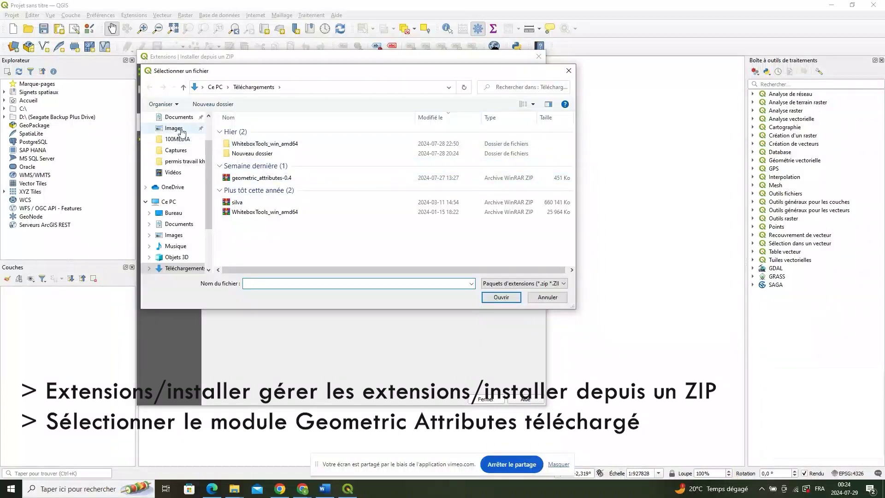
left_click(179, 135)
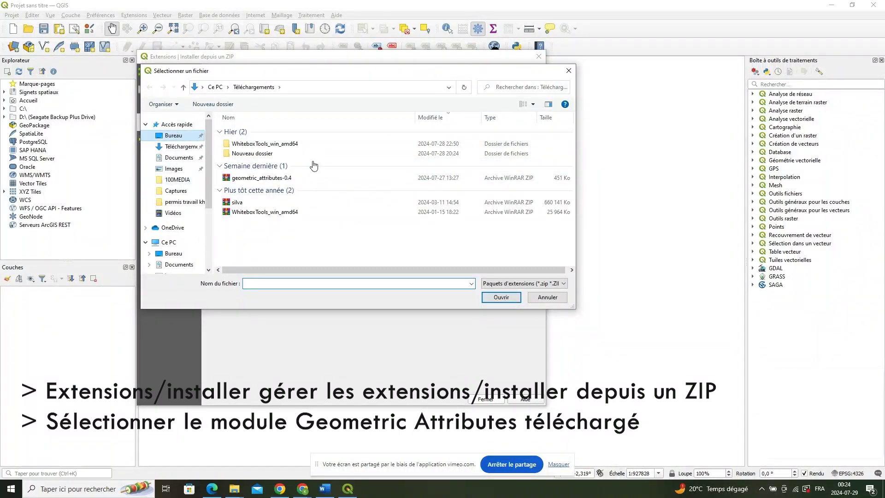
double_click(289, 151)
left_click(262, 131)
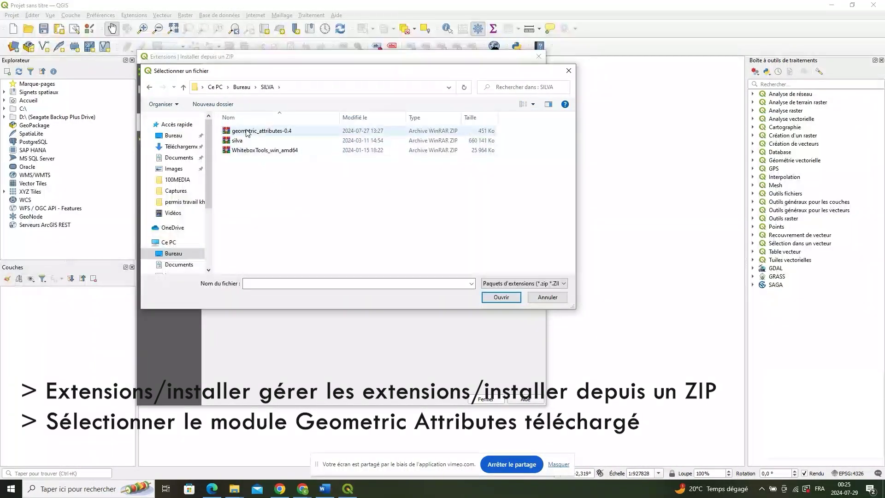
left_click(498, 297)
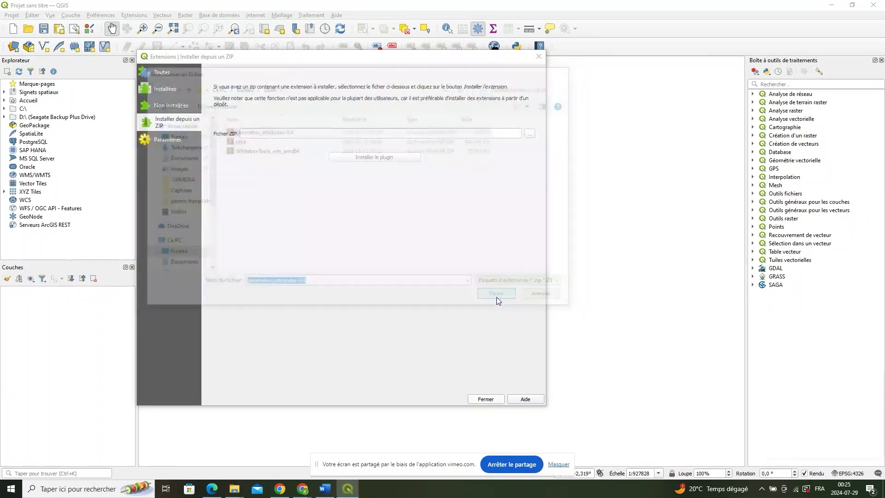
left_click(378, 159)
left_click(497, 260)
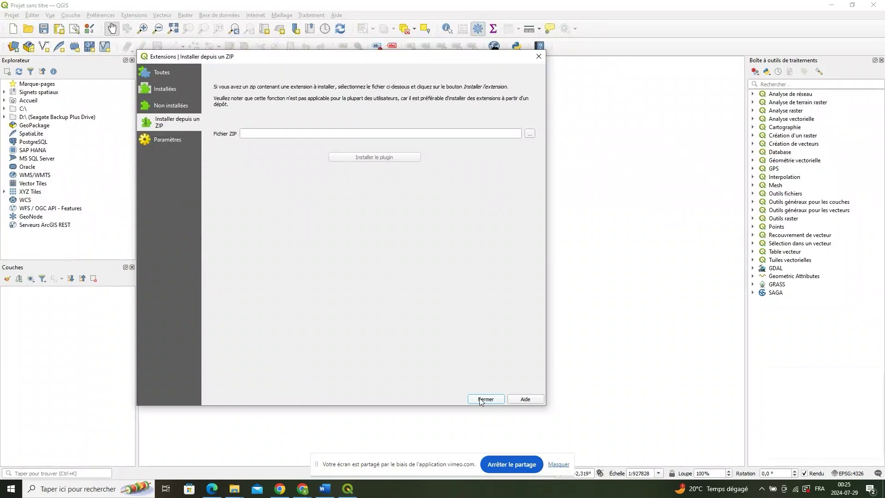
Search all plugins for "white", install WhiteboxTools for QGIS, and check its tool groups in the processing toolbox
left_click(164, 73)
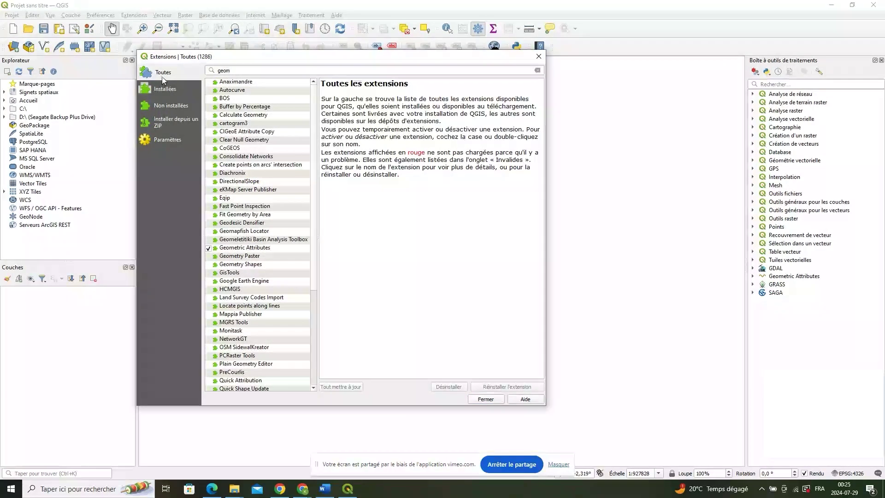
left_click(246, 71)
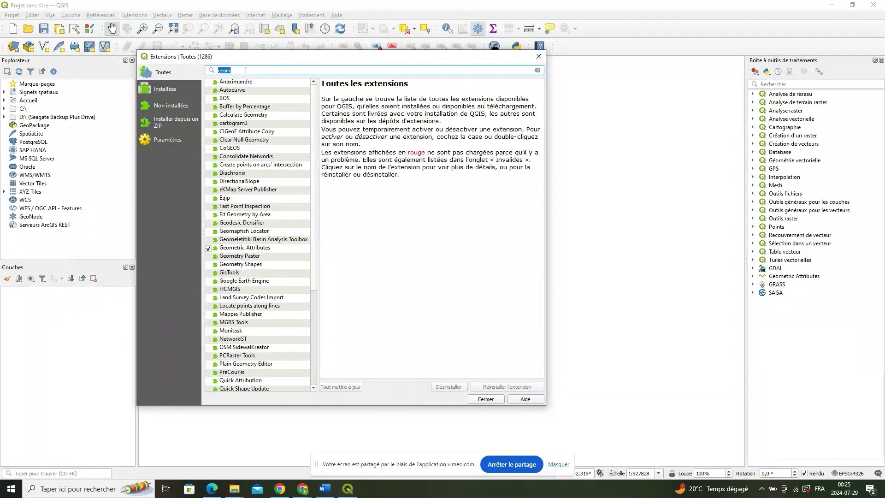
type("white")
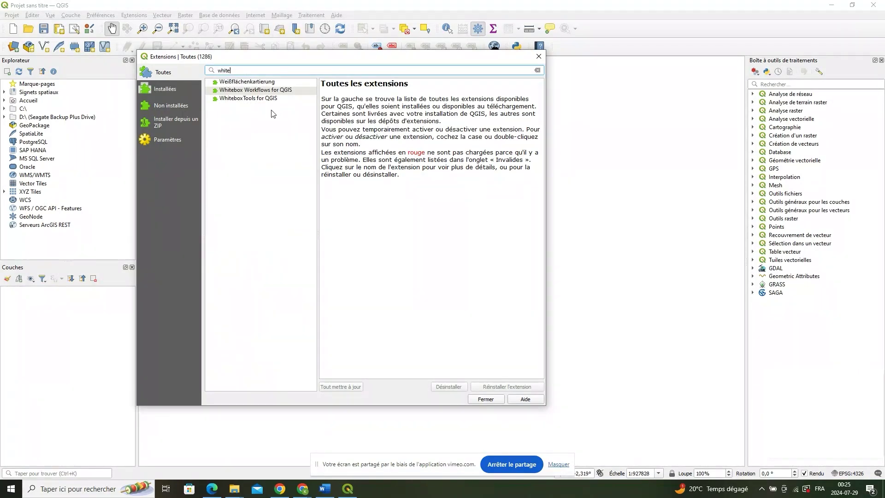
left_click(247, 101)
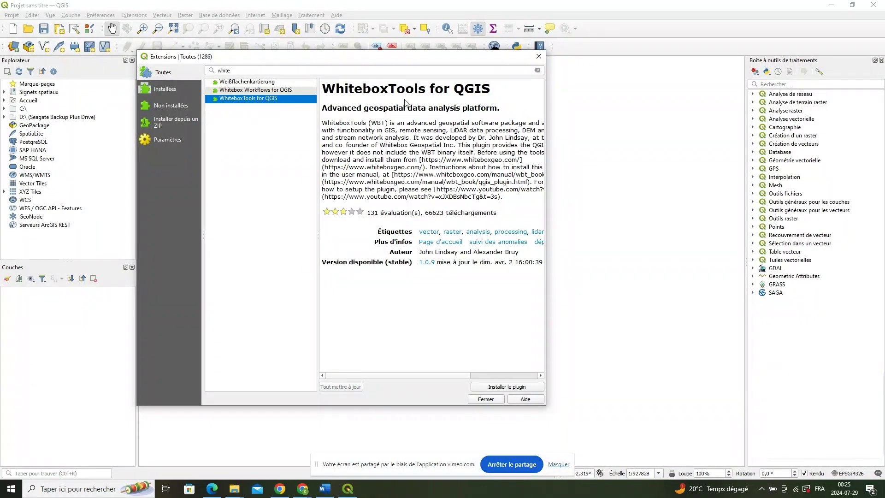
left_click(496, 390)
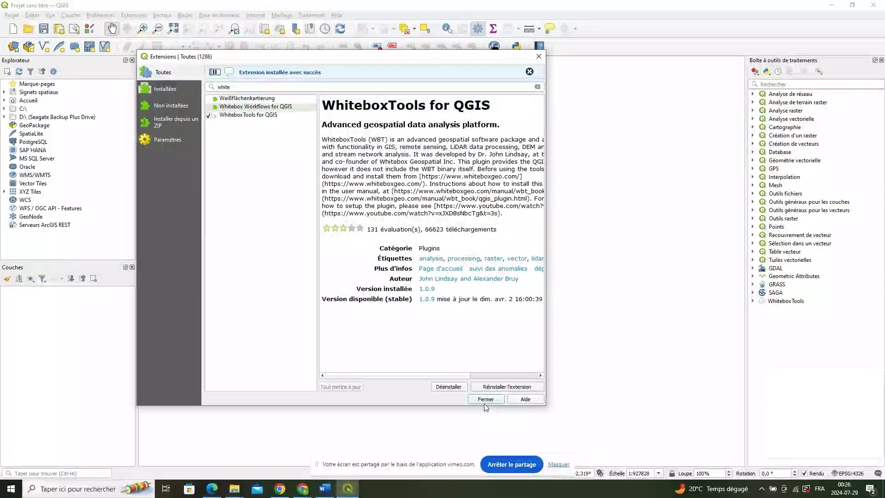
left_click(485, 398)
left_click(752, 301)
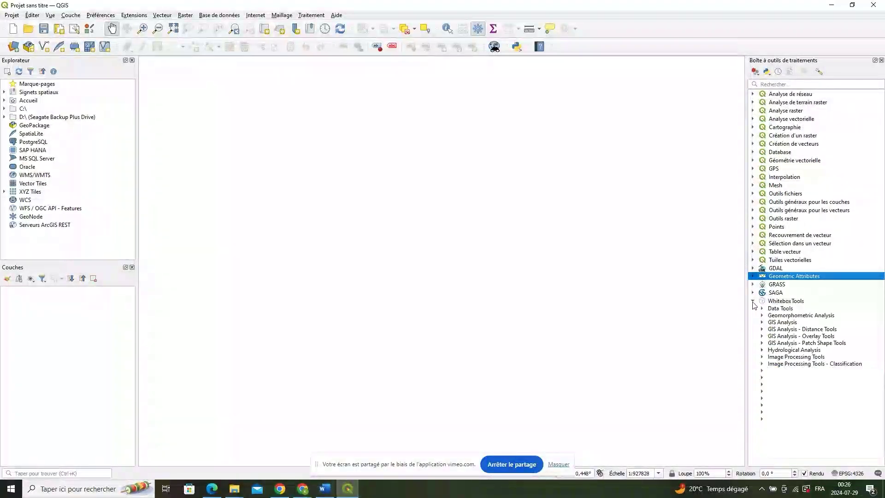
left_click(753, 301)
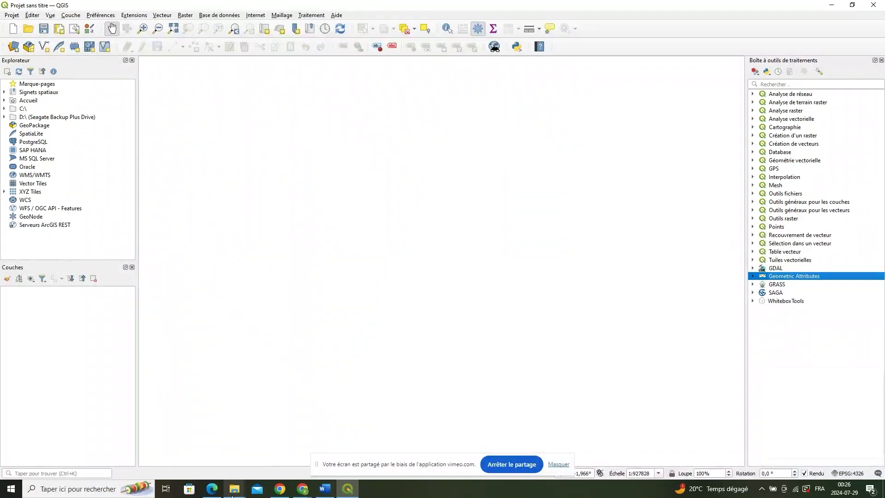
Switch to the SILVA folder in File Explorer and extract the WhiteboxTools_win_amd64 archive into a folder of the same name
mouse_move(235, 489)
left_click(542, 443)
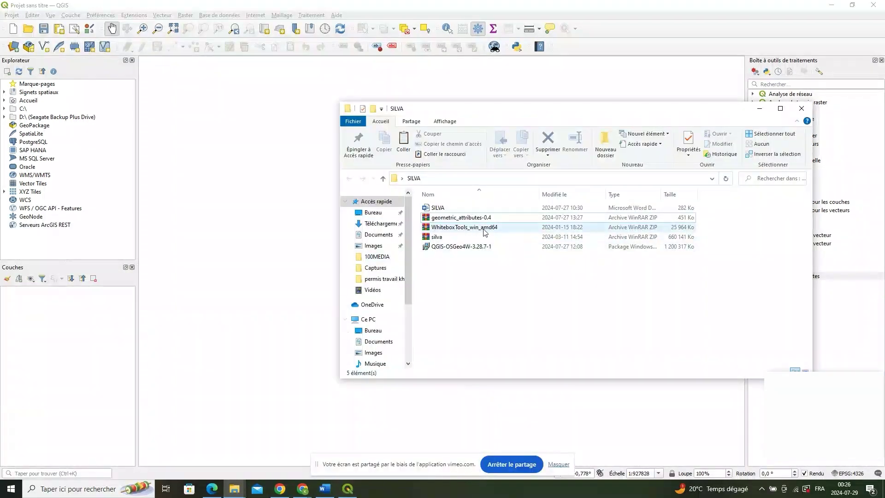
left_click(478, 231)
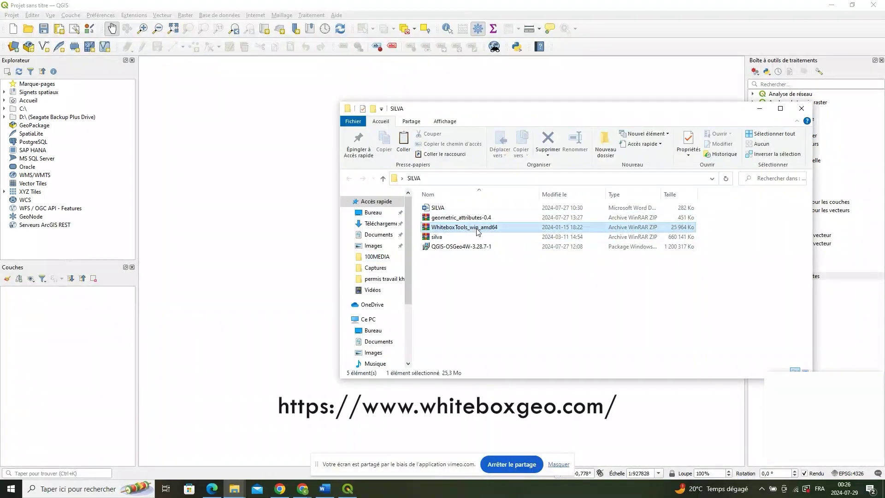
right_click(450, 229)
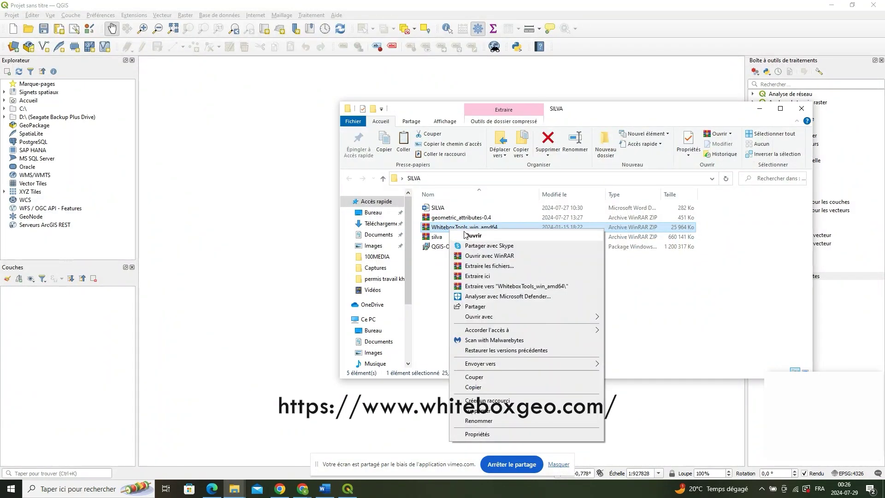
left_click(499, 287)
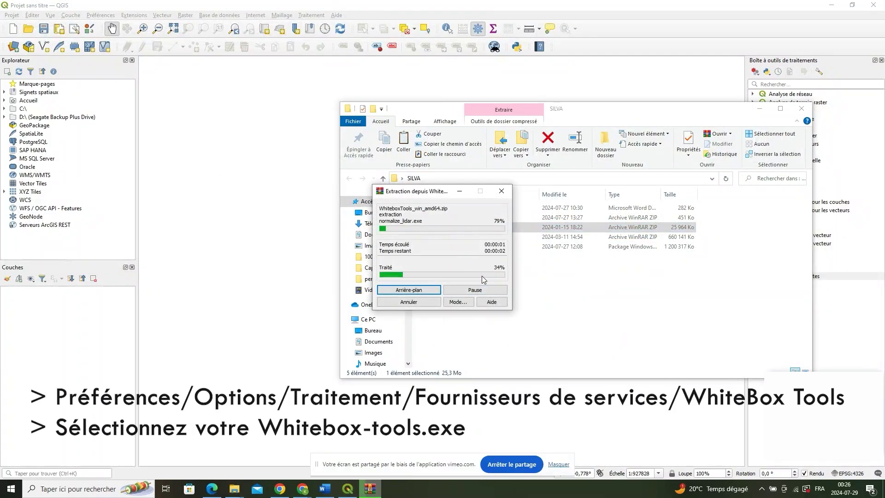
Locate the whitebox_tools application in the WBT subfolder of the extracted WhiteboxTools_win_amd64 folder
left_click(460, 262)
double_click(461, 262)
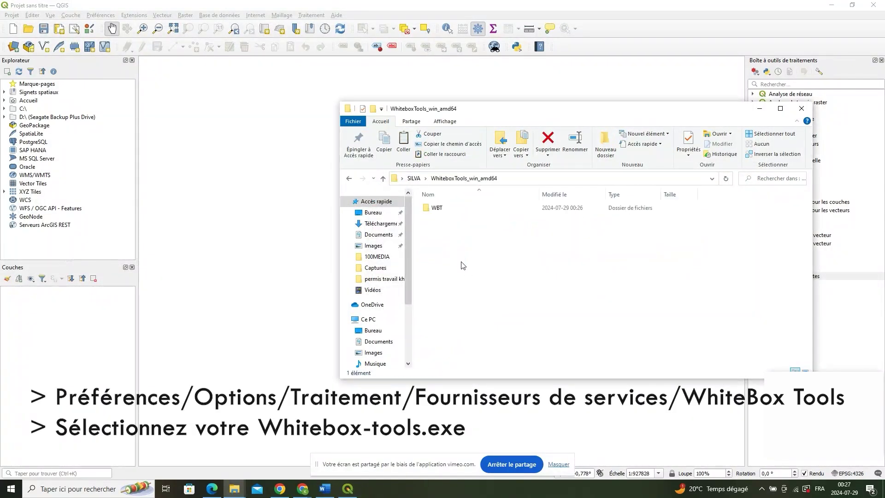
double_click(439, 208)
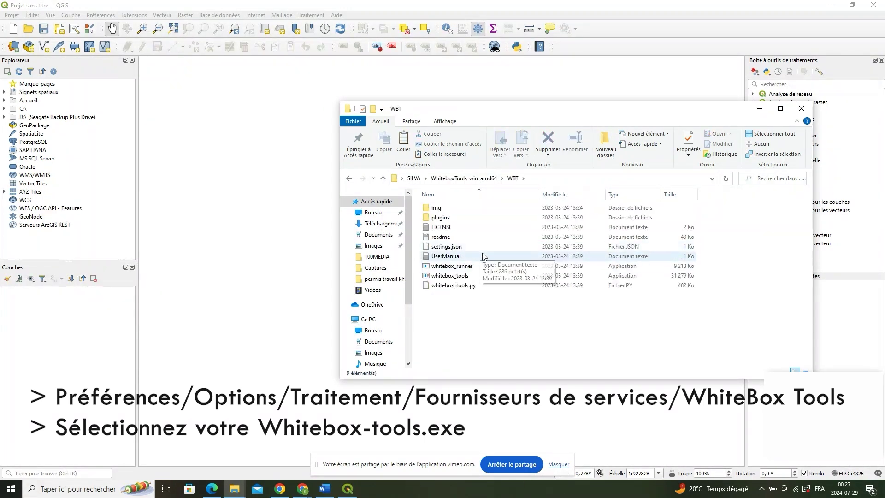
left_click(454, 280)
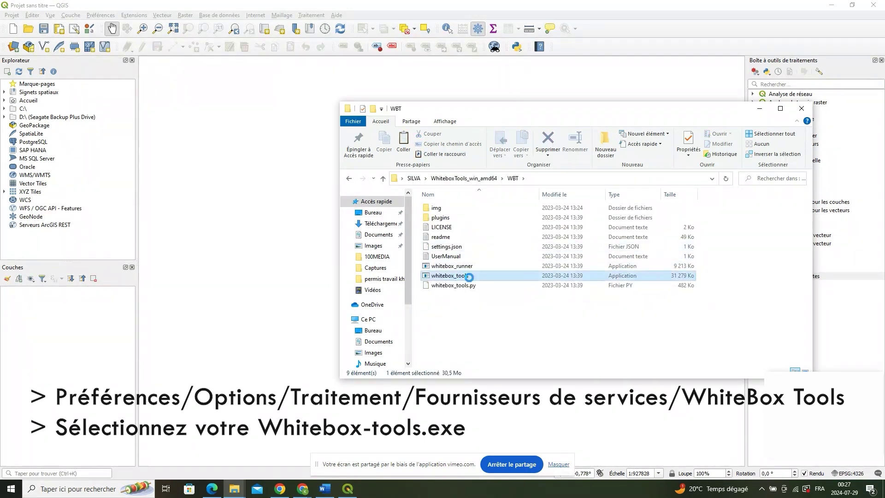
Switch to QGIS, open its Options dialog and enlarge the dialog
left_click(249, 159)
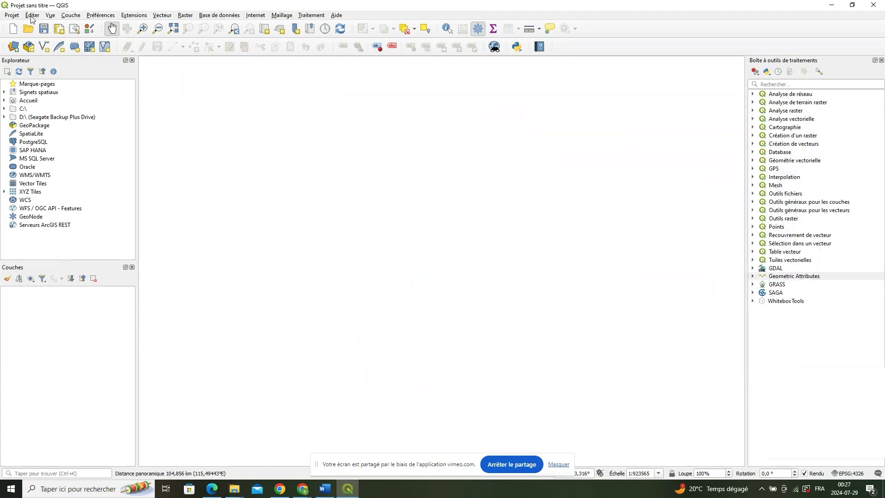
left_click(100, 16)
left_click(114, 82)
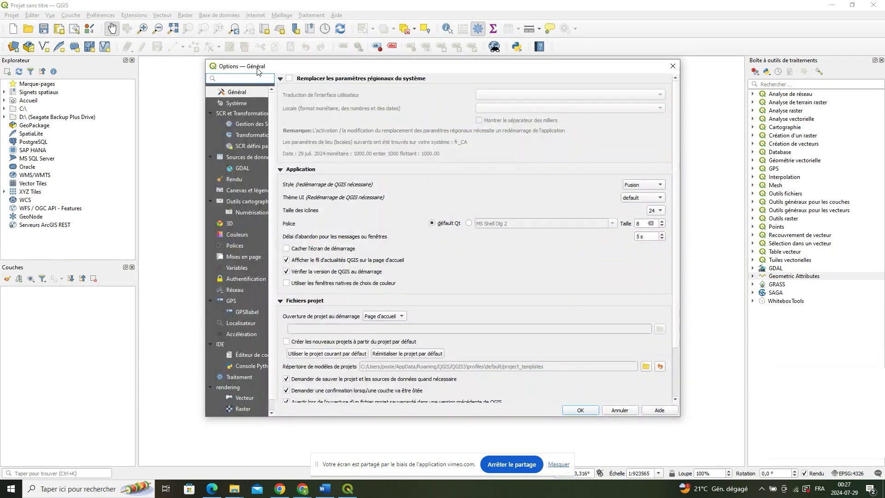
scroll(253, 197, "down", 1)
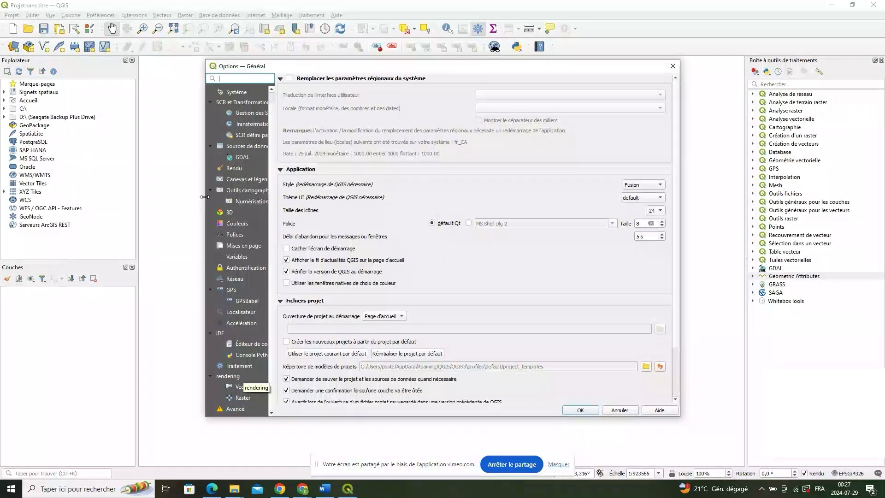
left_click_drag(206, 201, 172, 201)
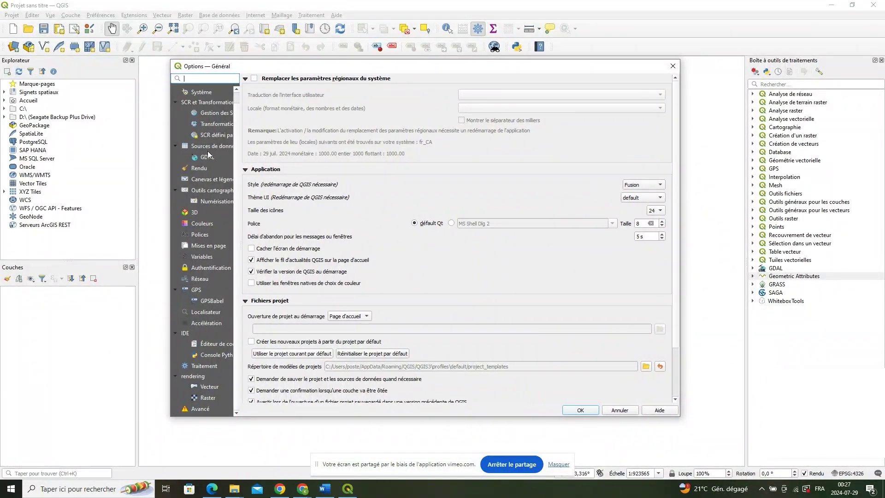
scroll(209, 156, "up", 1)
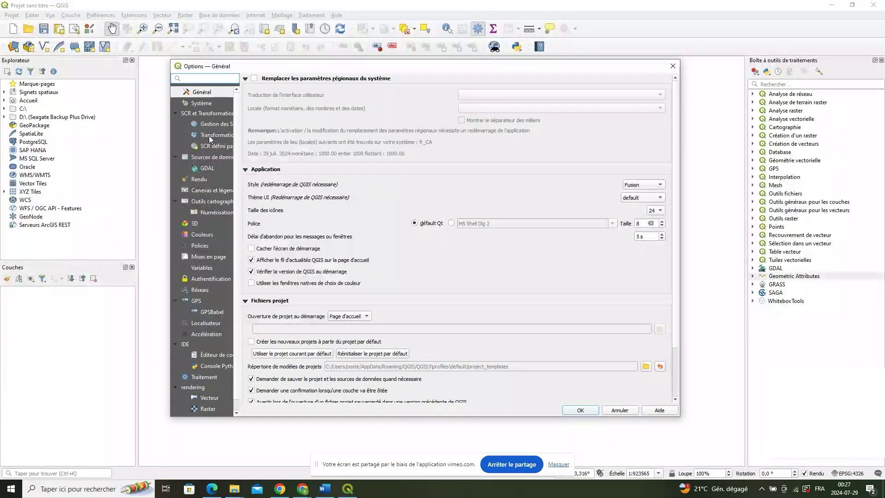
scroll(218, 173, "down", 1)
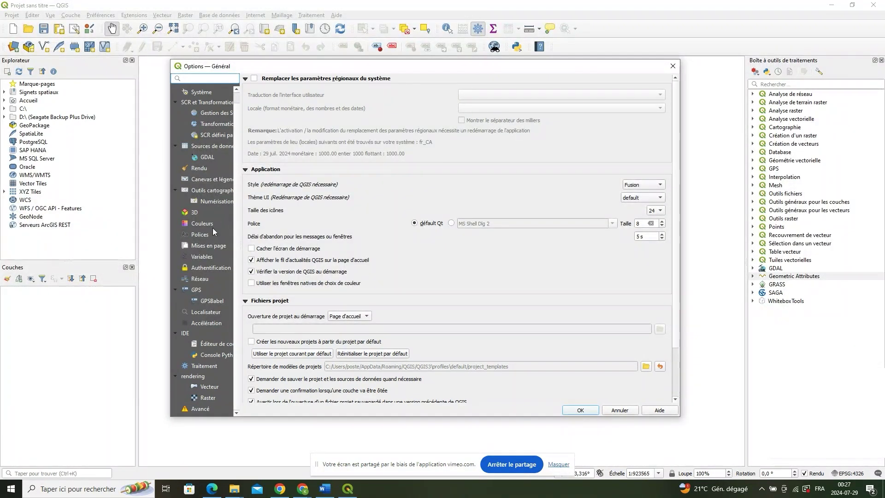
left_click(189, 408)
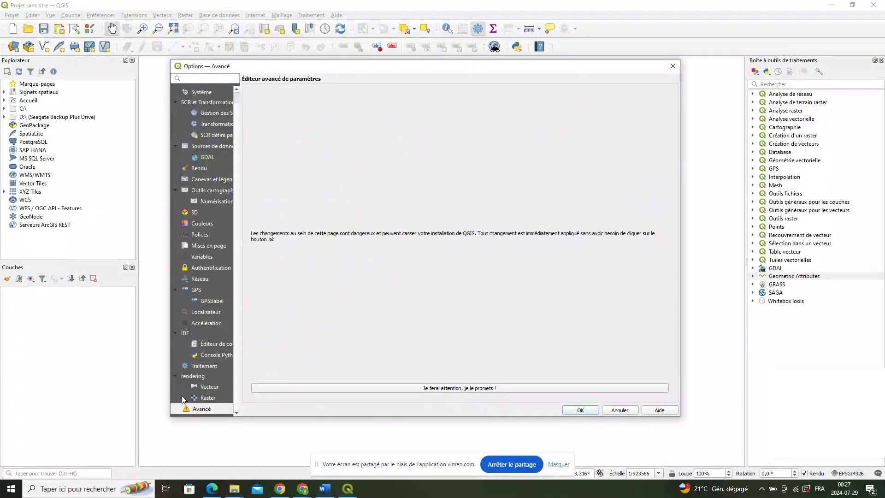
scroll(203, 321, "up", 1)
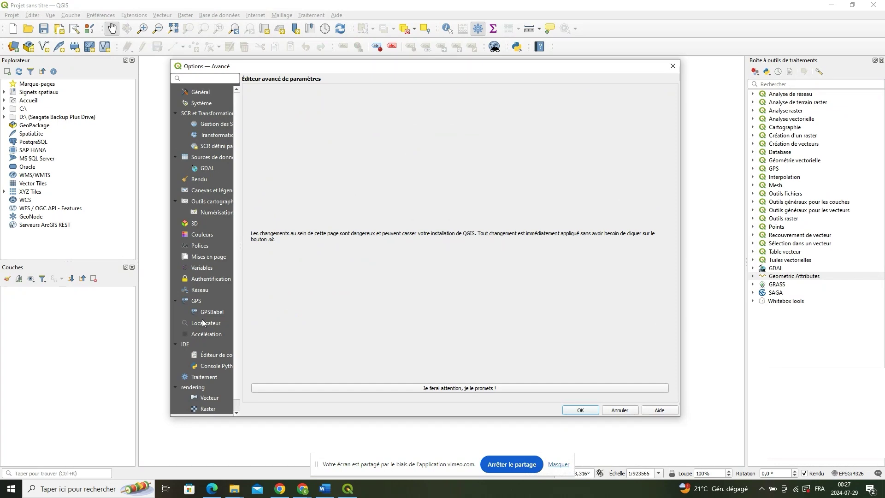
left_click(199, 102)
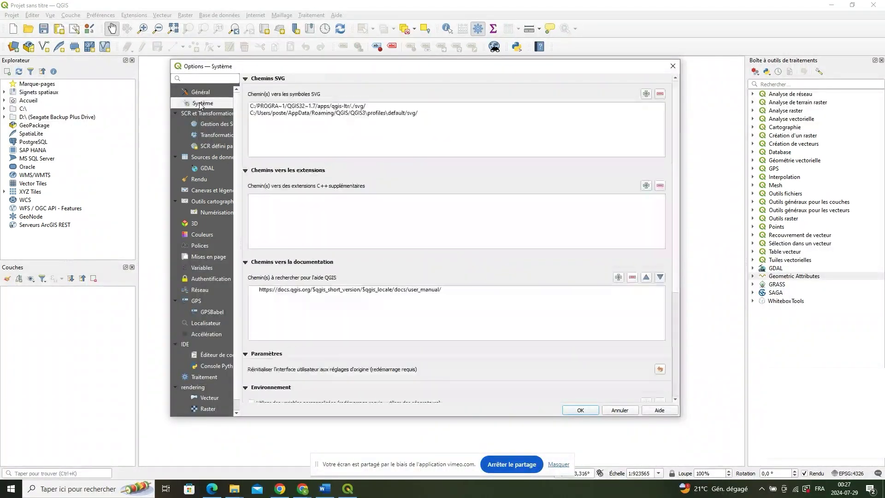
left_click(201, 93)
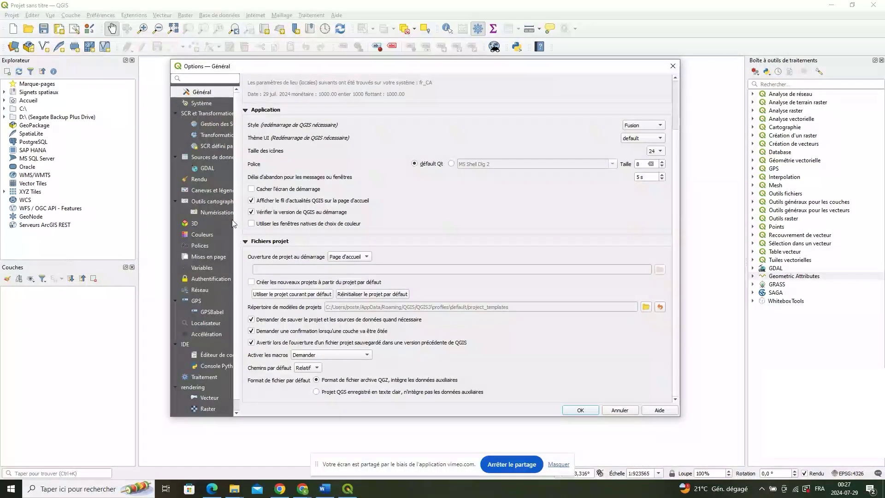
Widen the options category list, open the Traitement settings and expand WhiteboxTools under Fournisseurs de services
left_click_drag(239, 223, 337, 236)
scroll(305, 249, "down", 1)
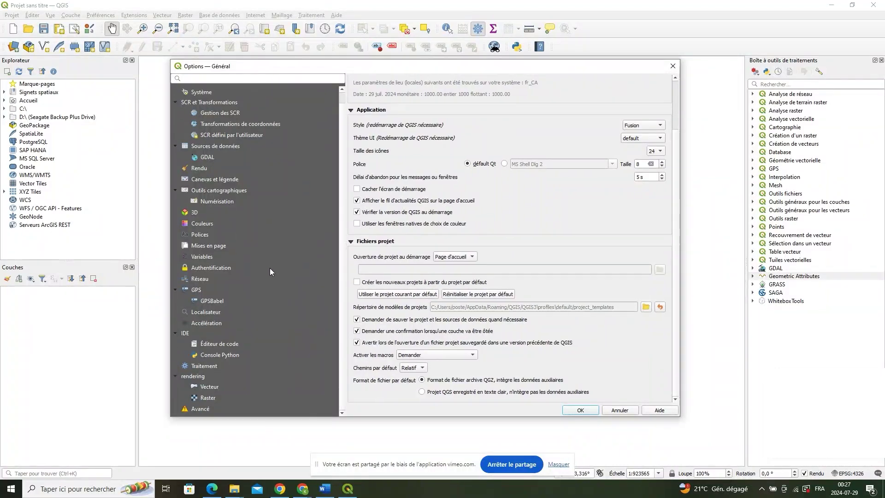
left_click(200, 369)
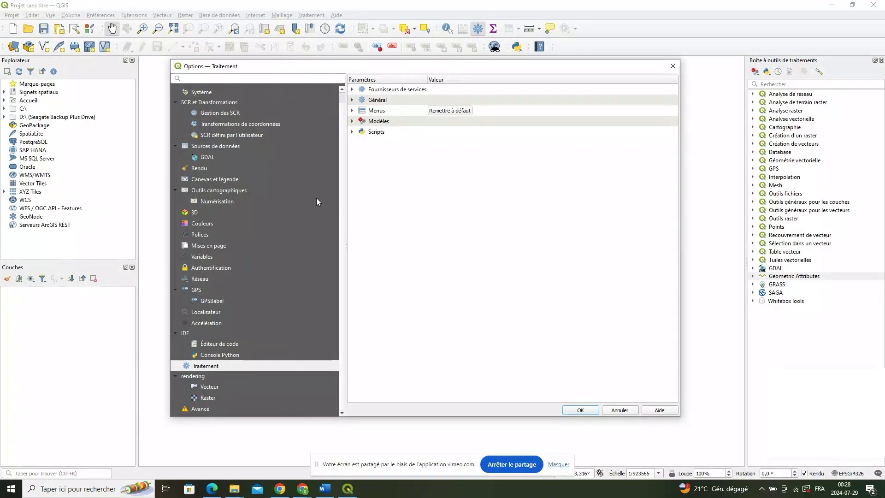
left_click(353, 90)
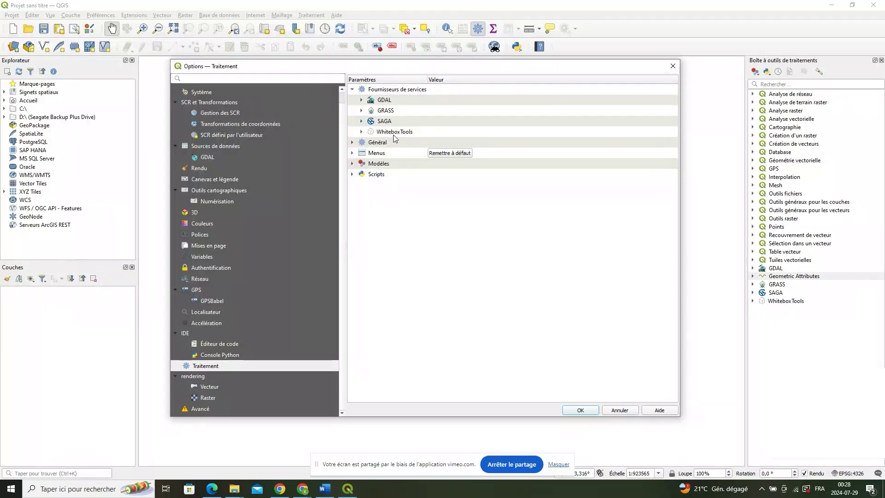
left_click(361, 132)
left_click(413, 154)
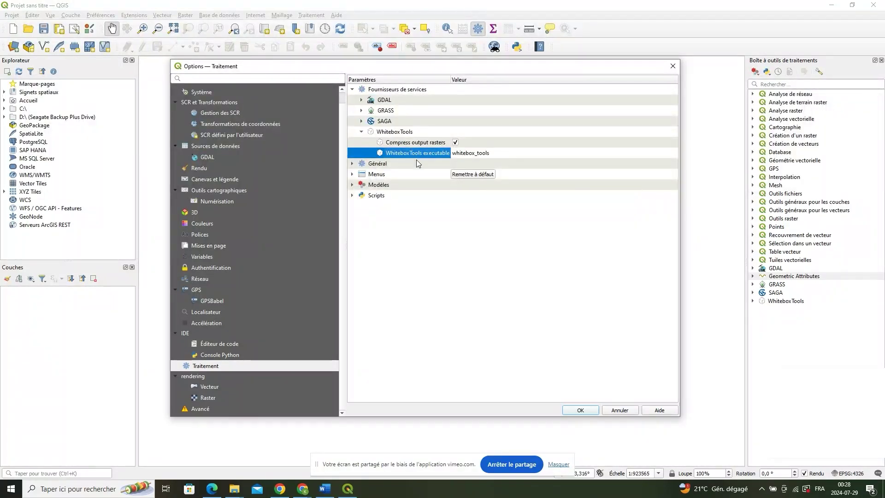
Set the WhiteboxTools executable to whitebox_tools.exe from SILVA/WhiteboxTools_win_amd64/WBT on the desktop and accept the options
left_click(478, 152)
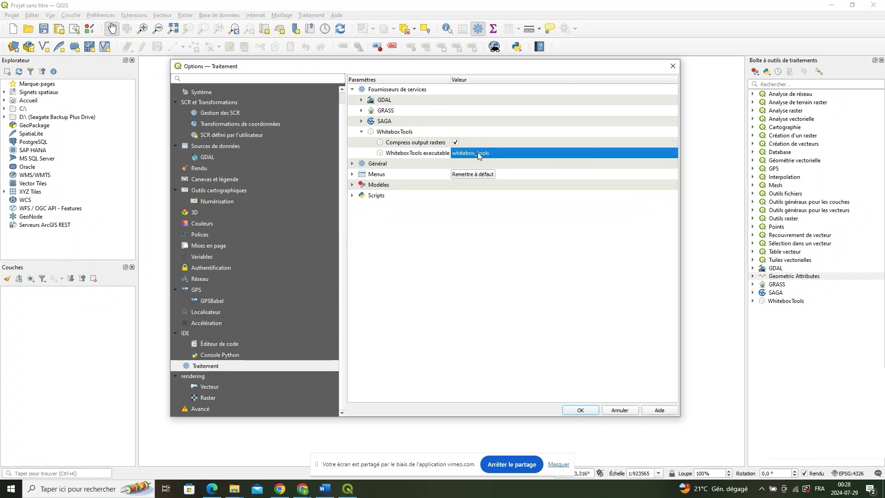
left_click(591, 150)
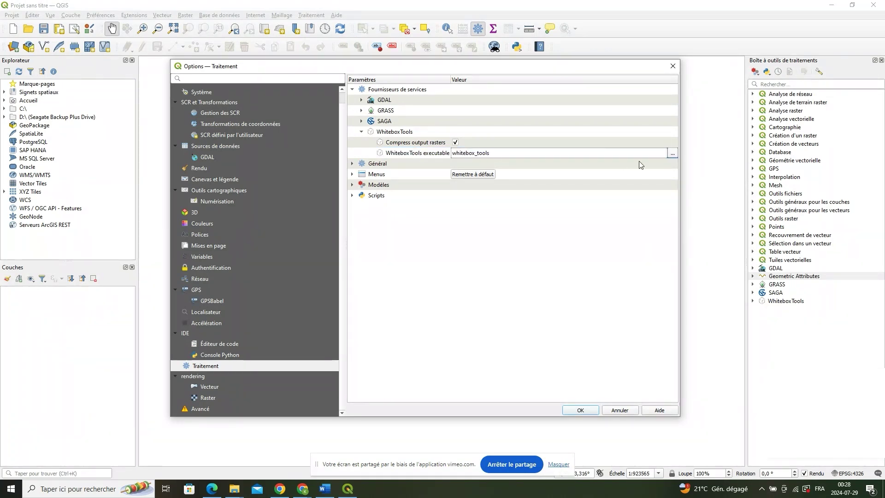
double_click(507, 155)
left_click(673, 153)
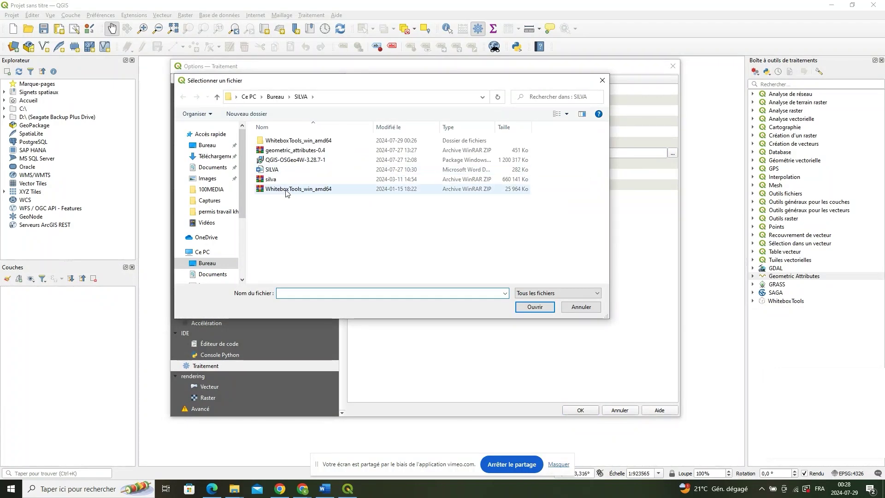
double_click(277, 141)
double_click(271, 141)
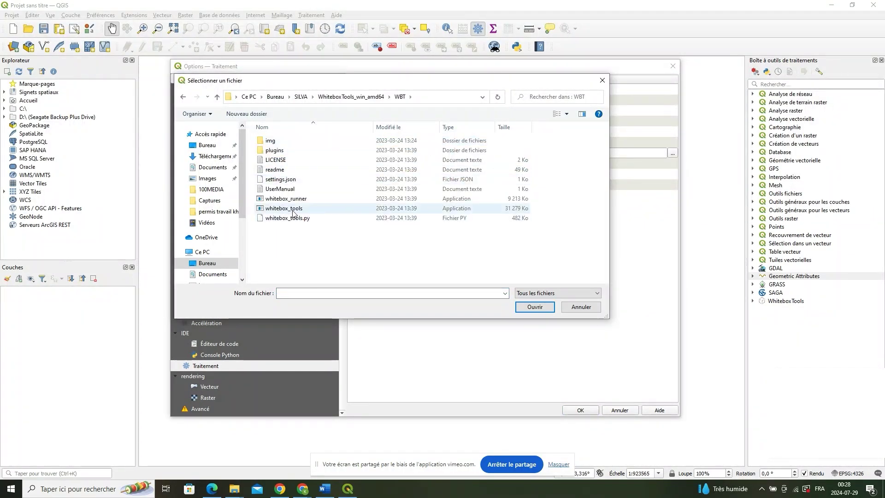
double_click(287, 209)
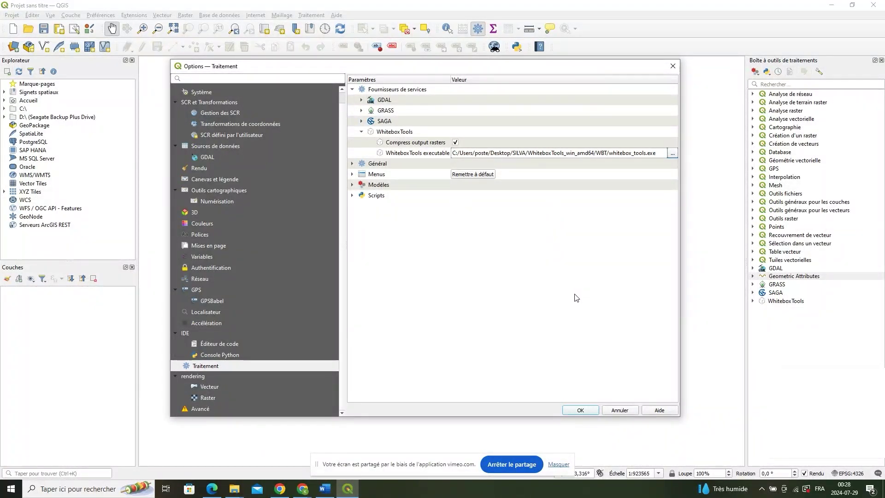
left_click(581, 411)
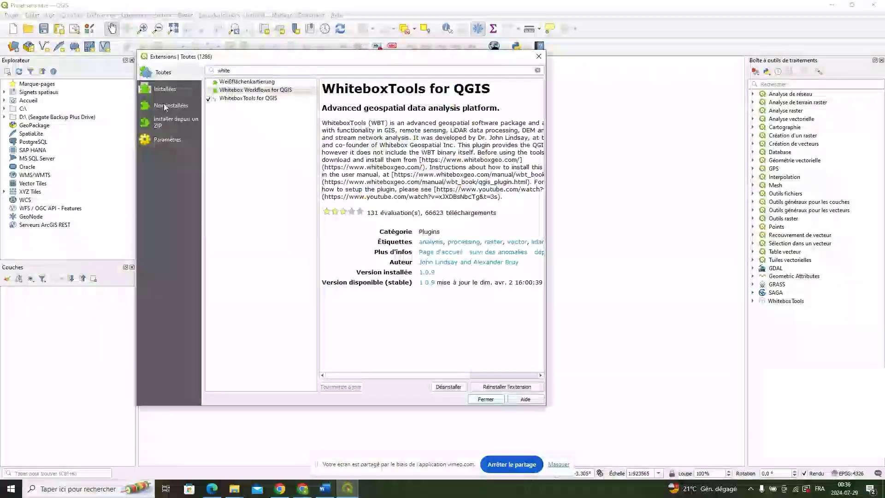
Install the silva plugin from the silva.zip file in the Downloads folder, accepting the security warning
left_click(169, 120)
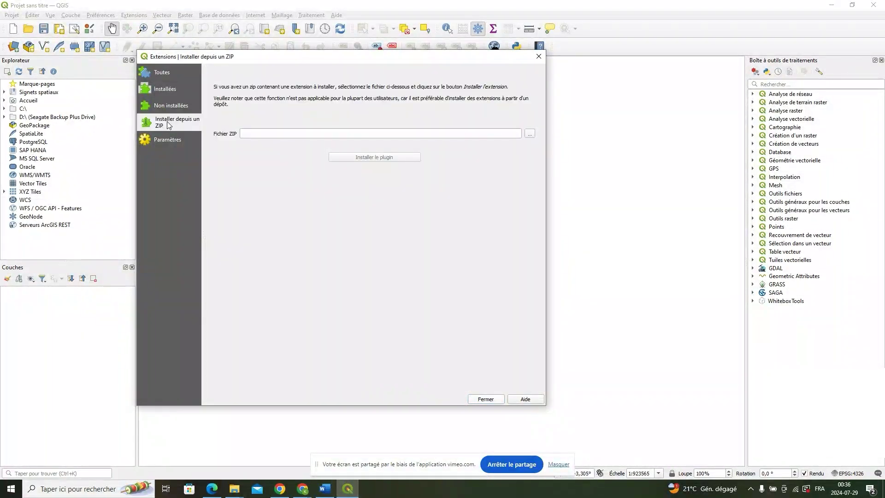
left_click(530, 133)
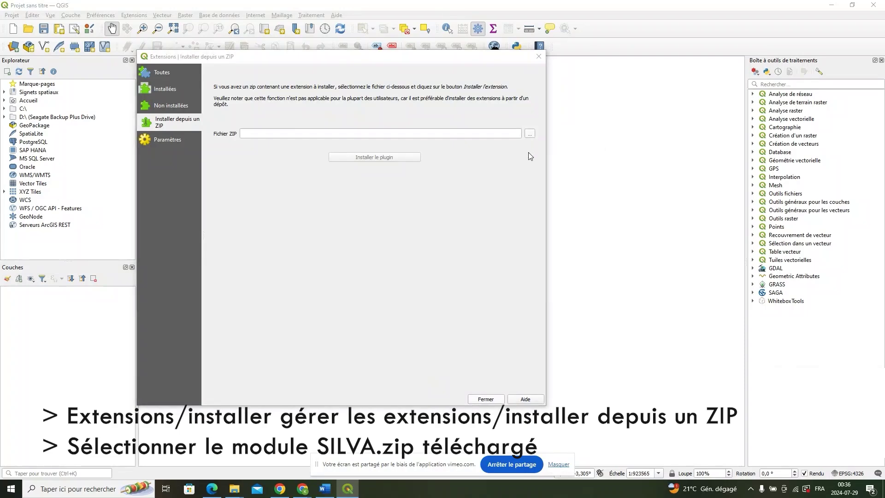
left_click(245, 204)
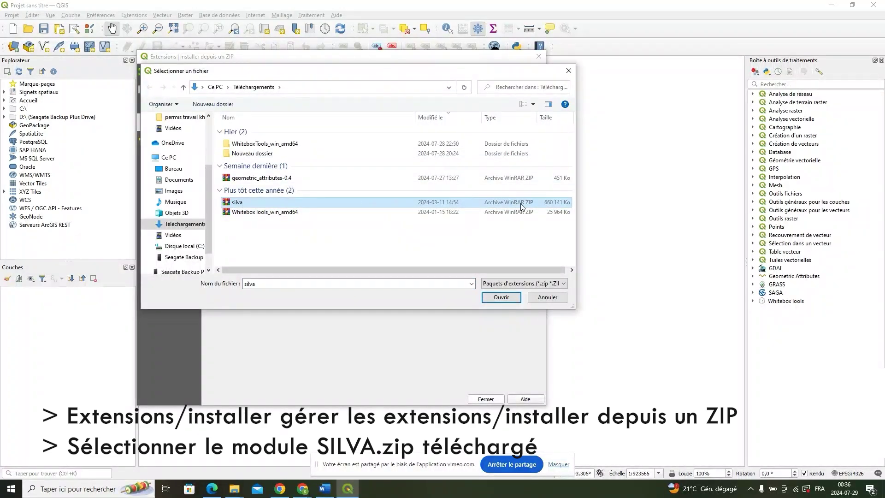
left_click(501, 296)
left_click(374, 158)
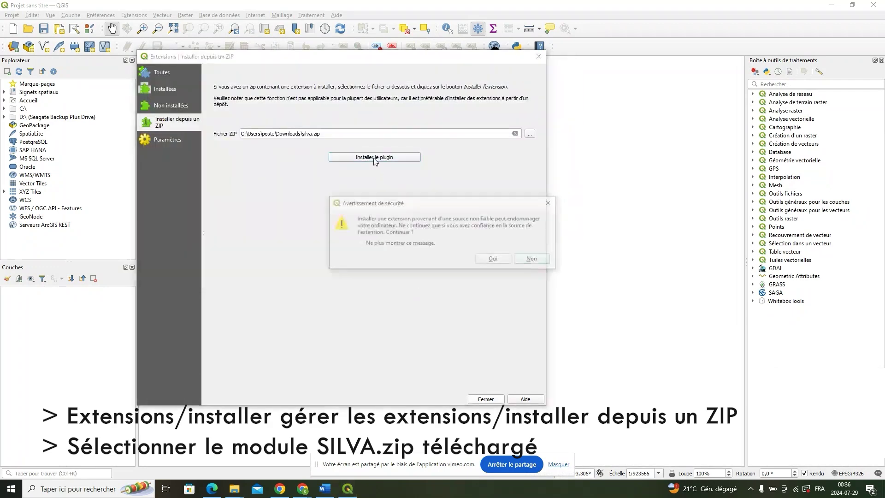
left_click(499, 261)
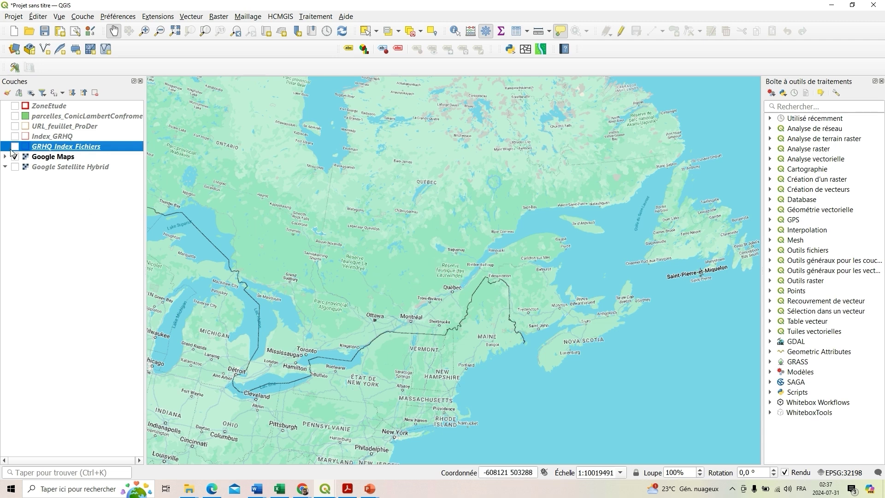
Show the GRHQ_Index_Fichiers, Index_GRHQ and URL_feuillet_ProDer layers to examine their coverage of Québec, and hide all three again
left_click(15, 147)
left_click(15, 137)
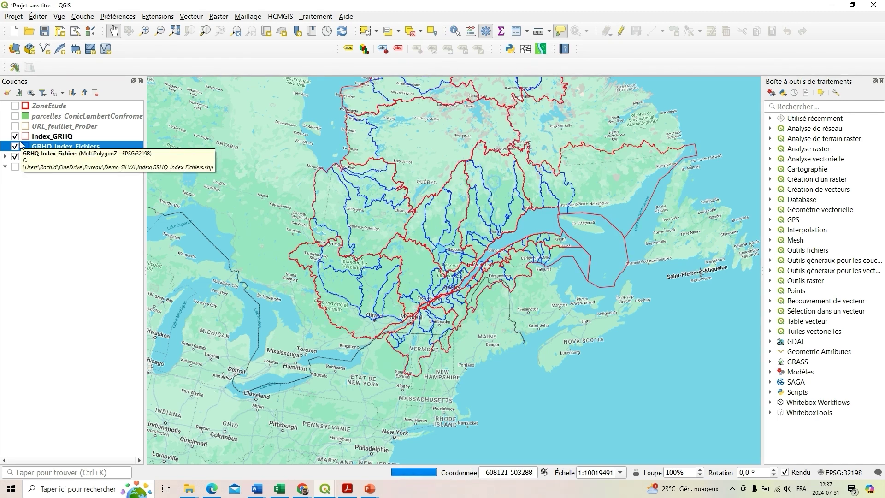
left_click(15, 127)
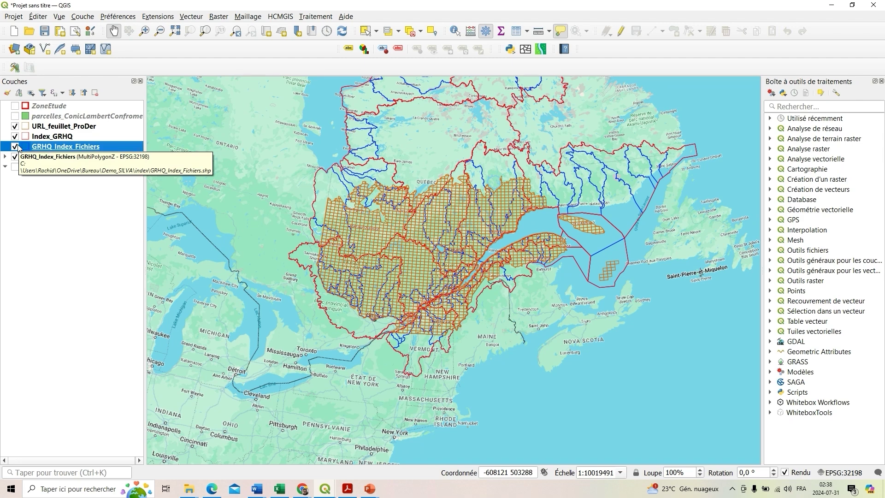
left_click(16, 146)
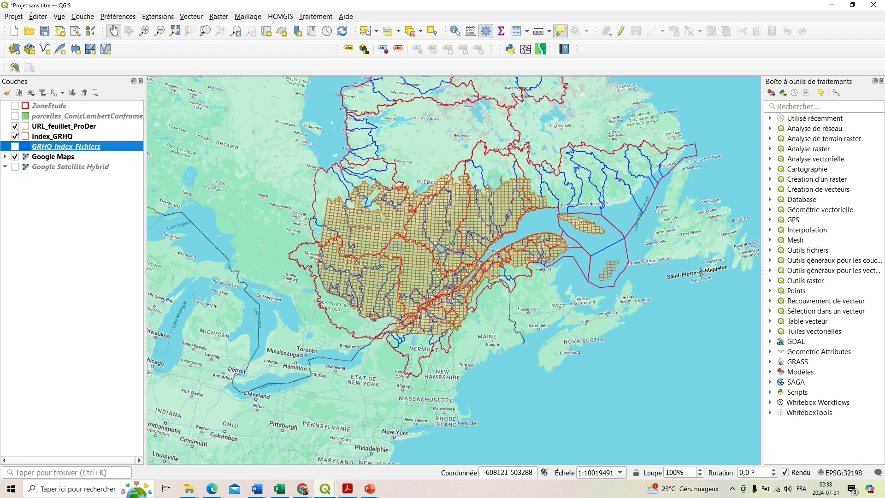
left_click(15, 137)
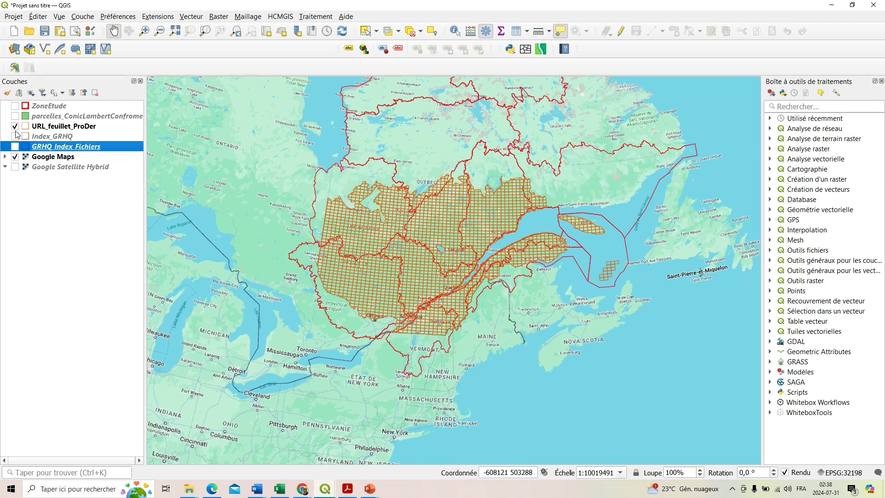
left_click(15, 127)
Display the ZoneEtude and parcelles_ConicLambertConfrome layers over Google Maps around the study area south of Saint-Lambert-de-Lauzon
left_click(15, 107)
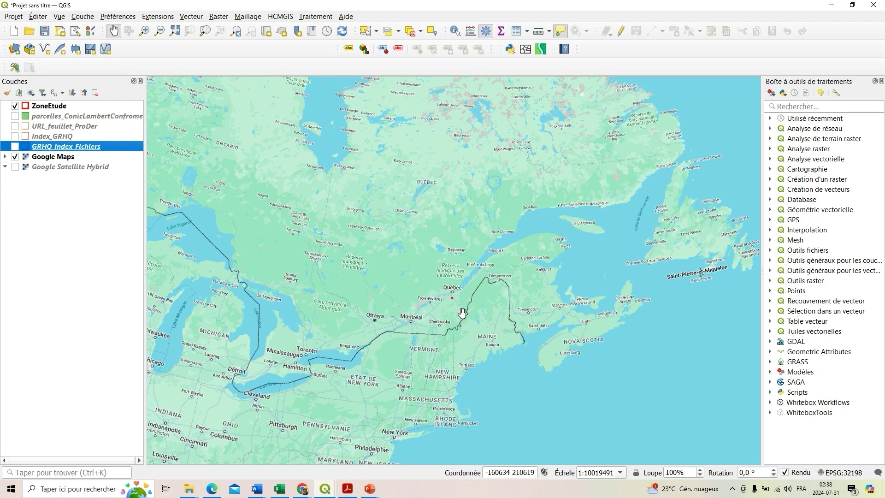
scroll(450, 305, "up", 2)
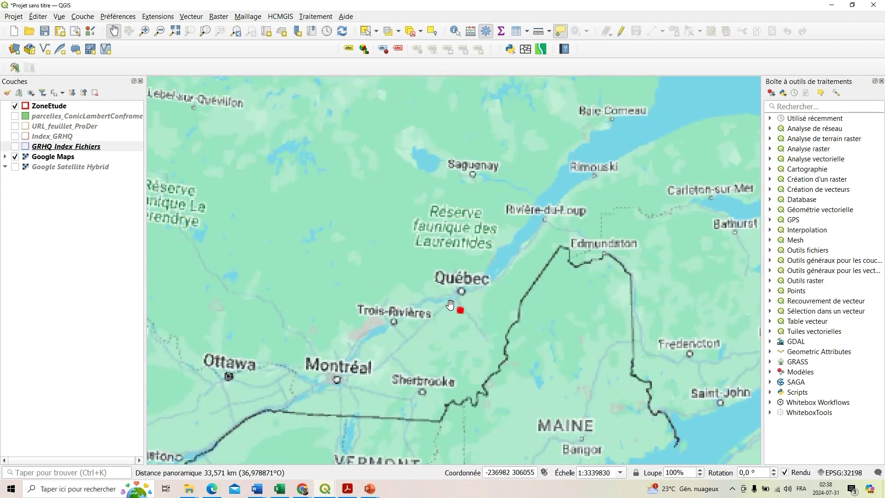
scroll(460, 312, "up", 6)
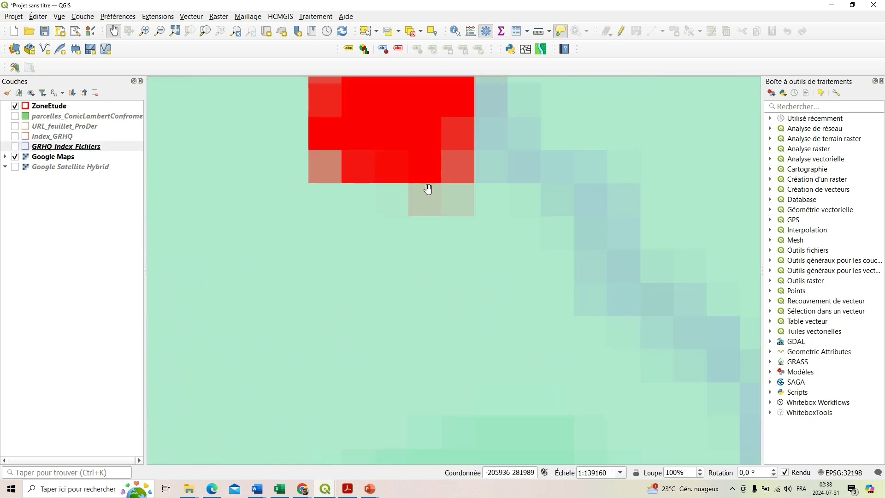
scroll(429, 196, "down", 1)
left_click_drag(388, 199, 385, 224)
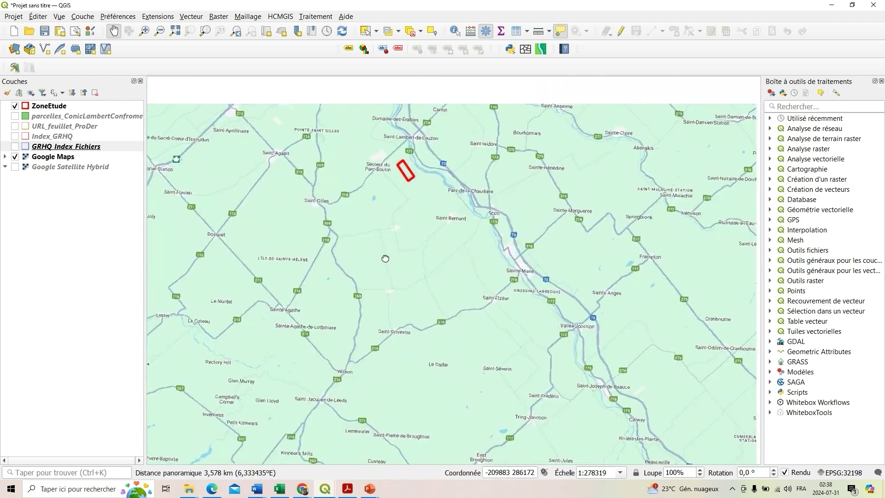
left_click_drag(402, 164, 400, 262)
scroll(400, 262, "up", 1)
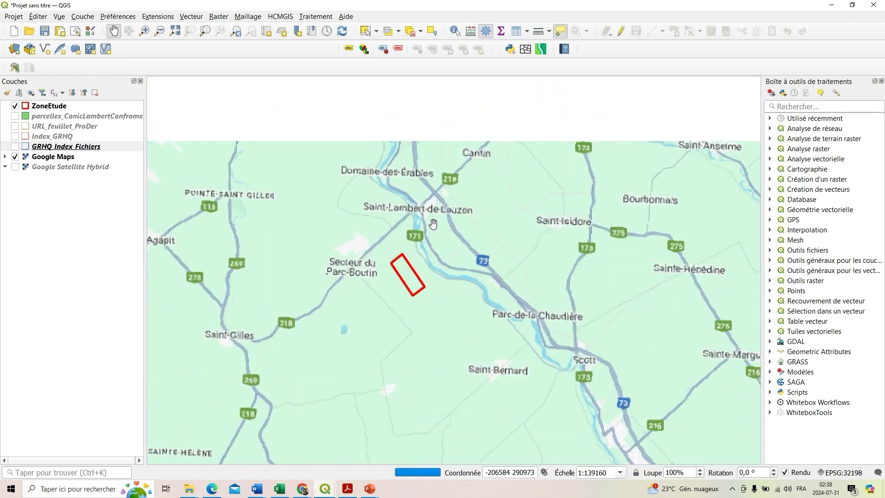
left_click(15, 117)
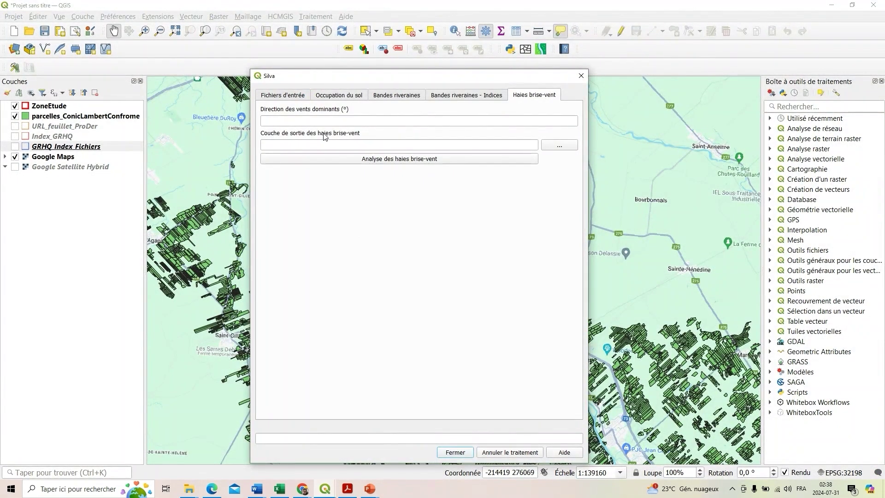
Show the message log panel (Journal des messages) below the map and display its Silva messages
left_click_drag(352, 75, 380, 76)
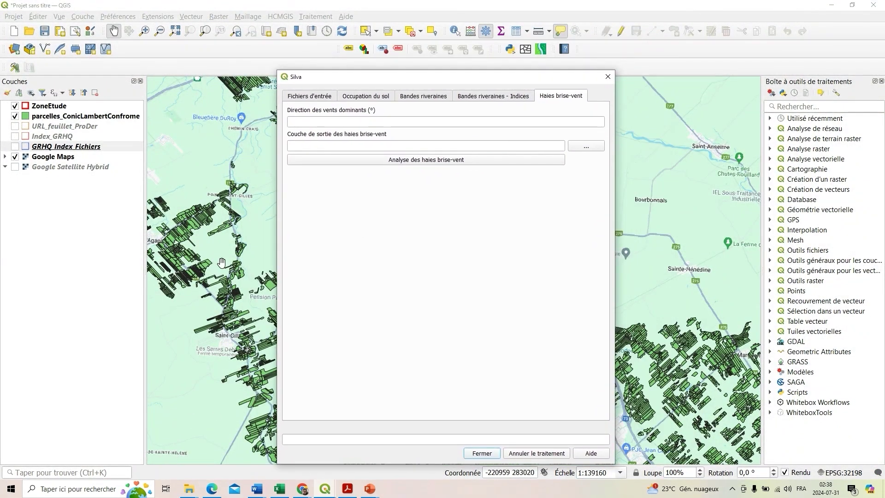
left_click(59, 16)
mouse_move(246, 343)
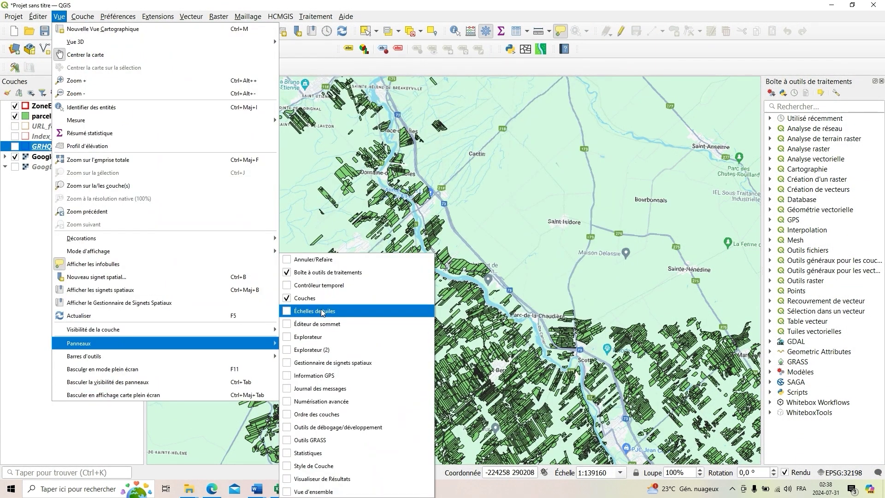
left_click(292, 388)
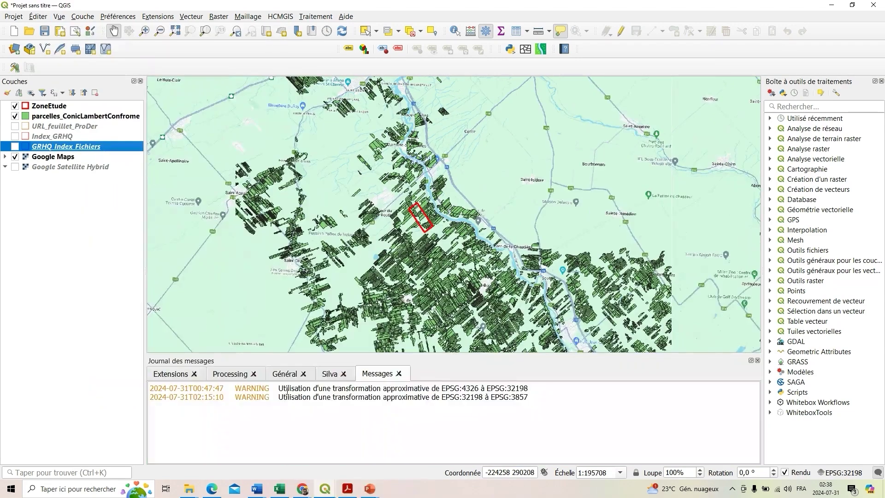
left_click(330, 378)
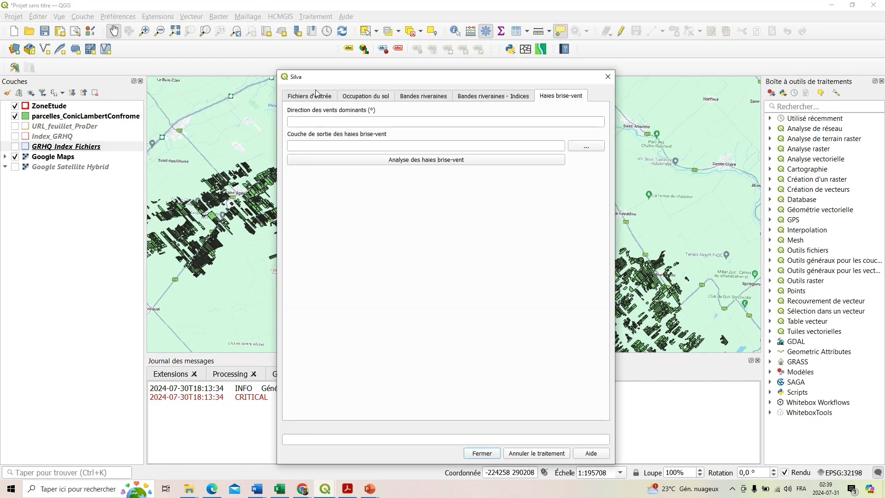
Examine the Silva settings for input files, land cover, riparian strips, riparian indices and windbreak hedges
left_click(313, 96)
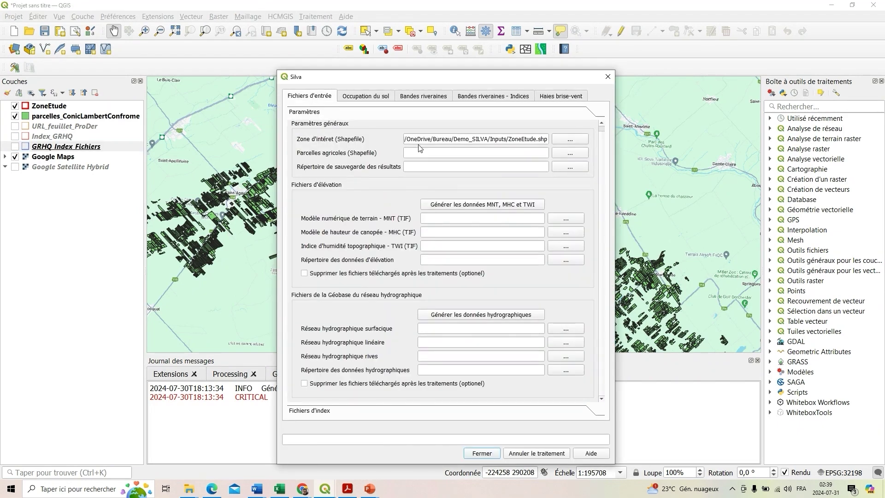
left_click(356, 97)
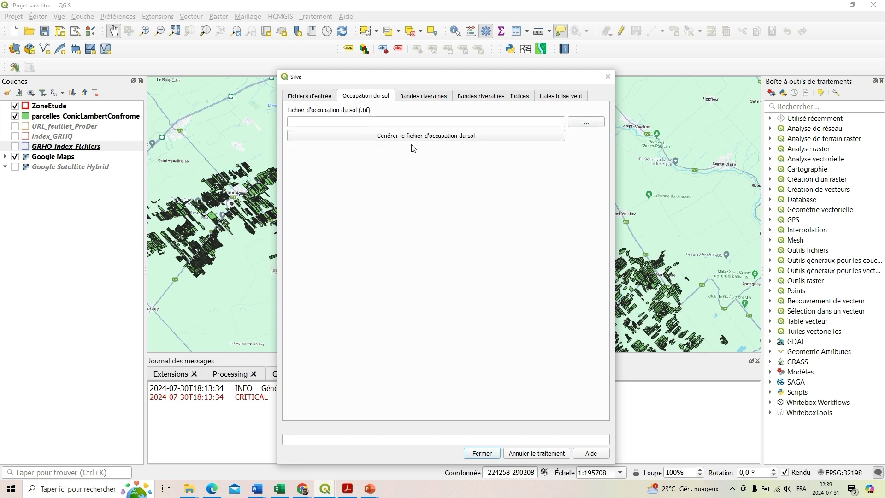
left_click(429, 97)
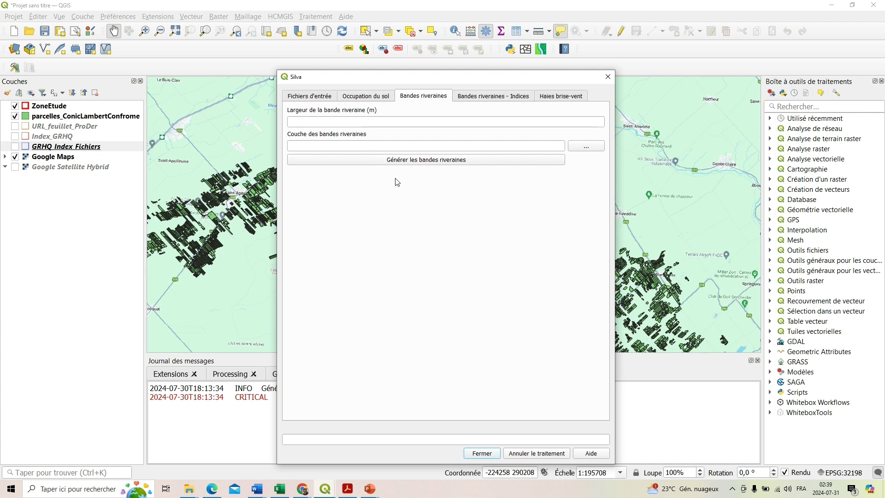
left_click(501, 97)
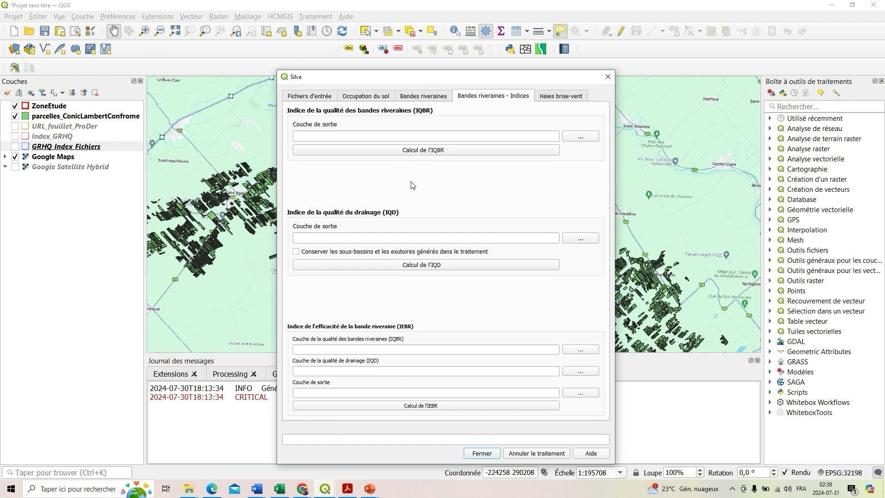
left_click(552, 97)
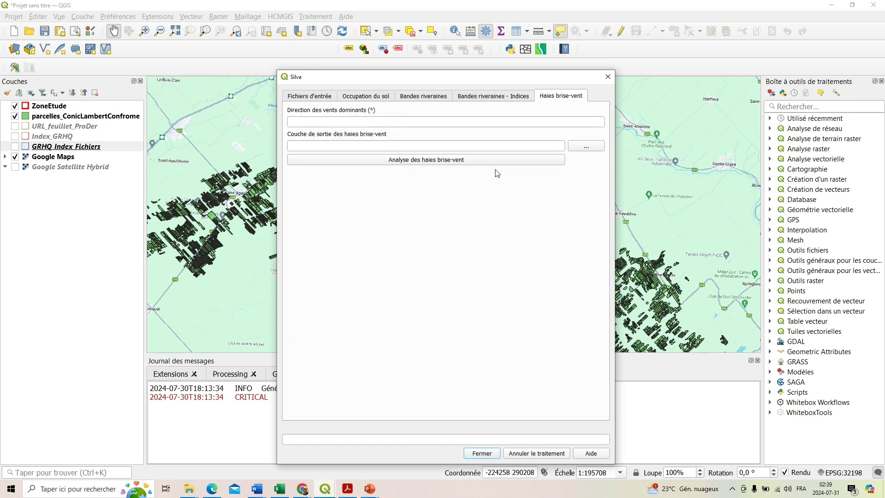
Set Silva's area of interest to ZoneEtude.shp and its agricultural parcels to parcelles_ConicLambertConfrome.shp, both from Demo_SILVA/Inputs
left_click(324, 98)
triple_click(431, 138)
left_click(570, 139)
left_click(309, 105)
left_click(282, 159)
double_click(282, 158)
left_click(336, 158)
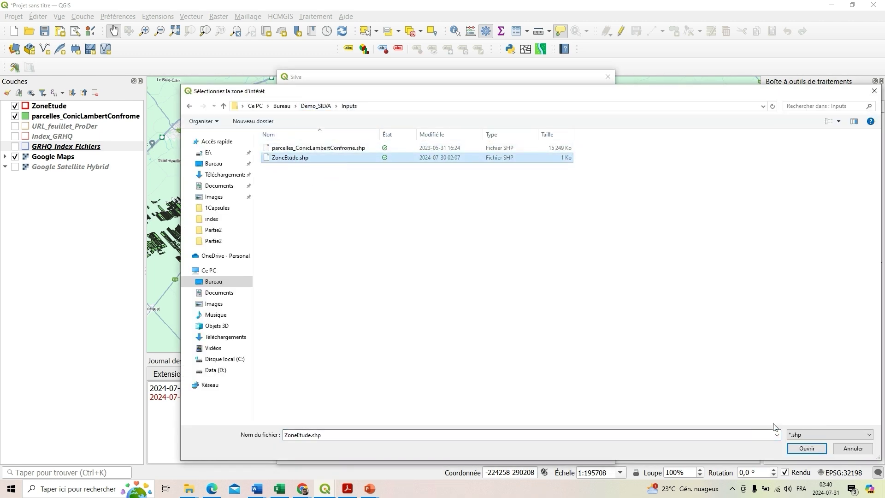
double_click(336, 159)
left_click(570, 150)
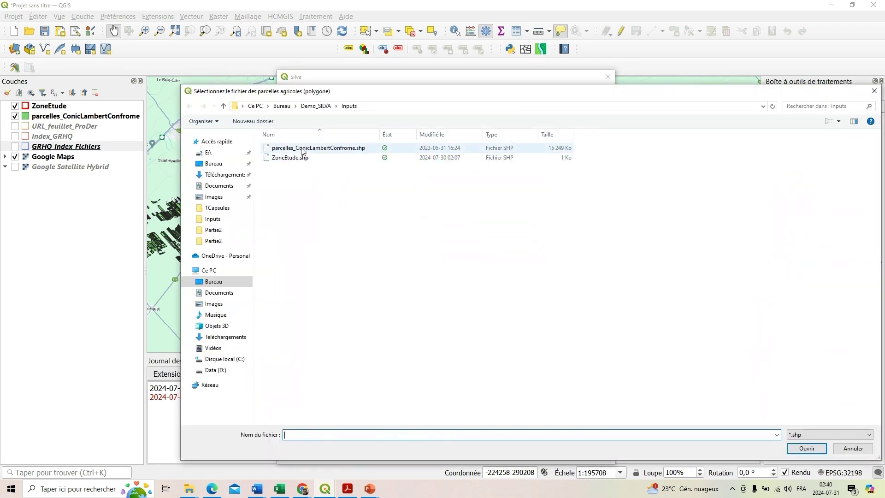
double_click(303, 148)
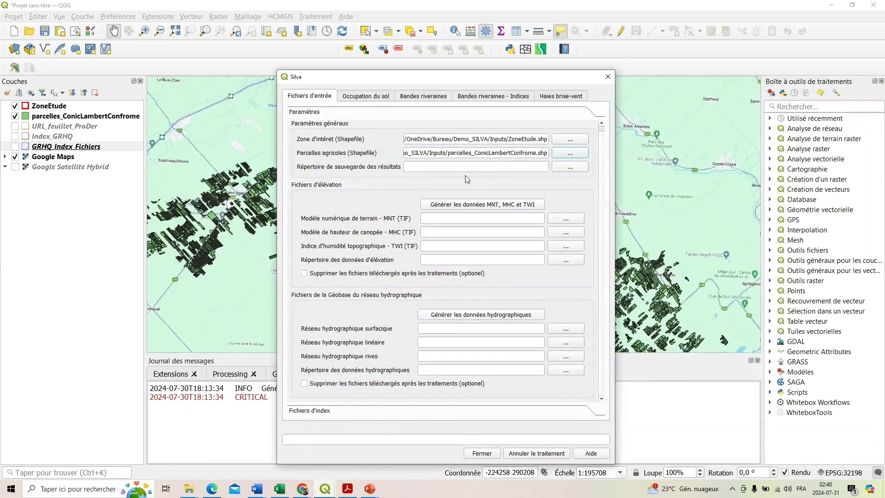
Set the directory for saving the results to the Outputs folder in Demo_SILVA
left_click(570, 166)
left_click(316, 106)
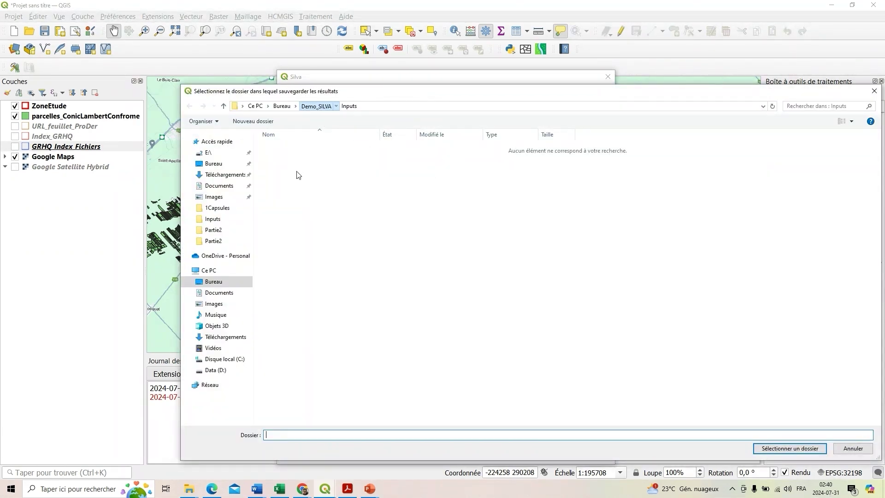
left_click(281, 168)
left_click(779, 450)
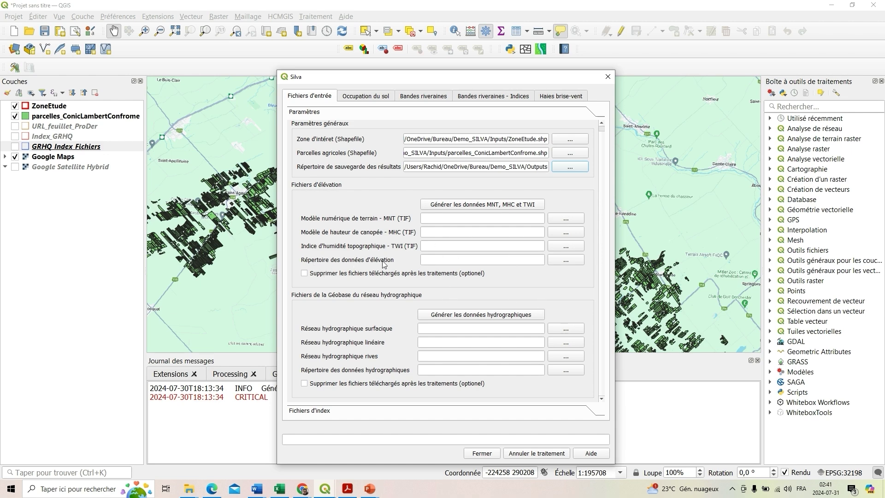
Create a folder named LIDAR in Demo_SILVA/Outputs and set it as the elevation data directory
left_click(565, 261)
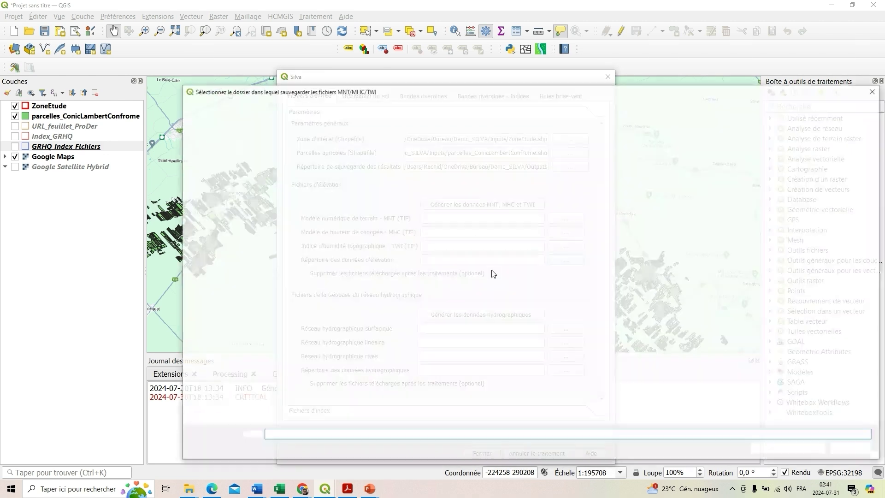
double_click(295, 166)
left_click(262, 123)
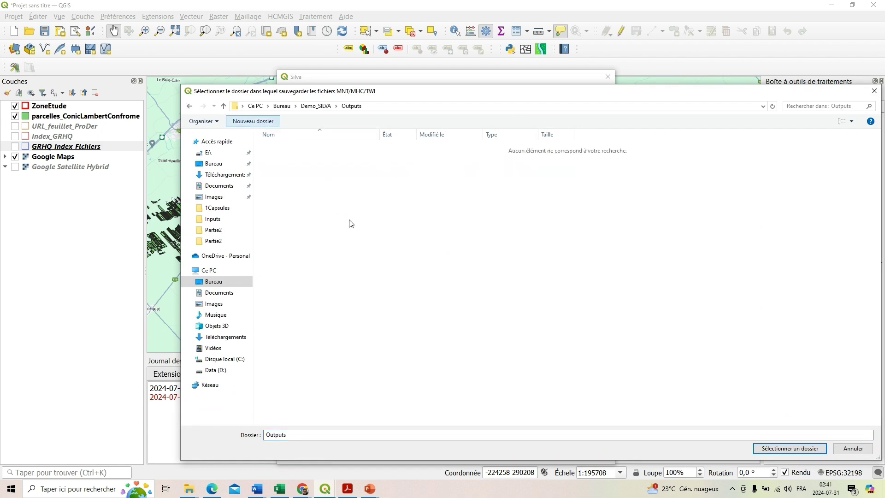
type("LIDAR")
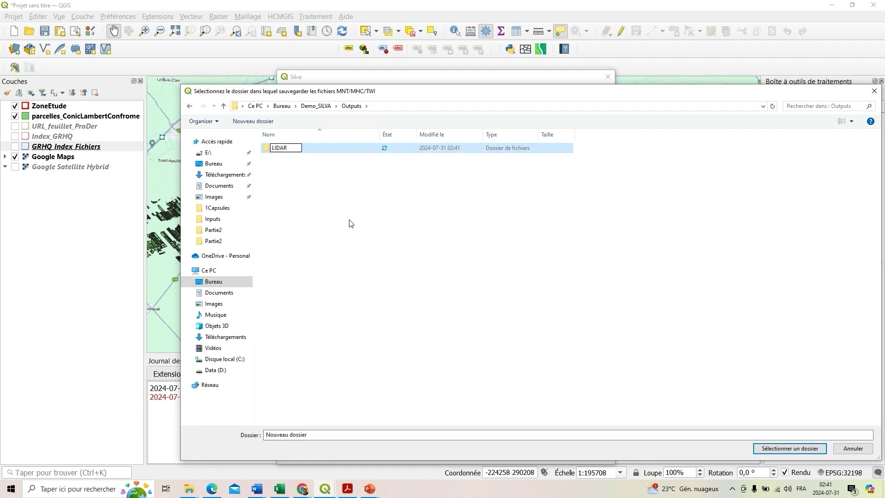
key("Return")
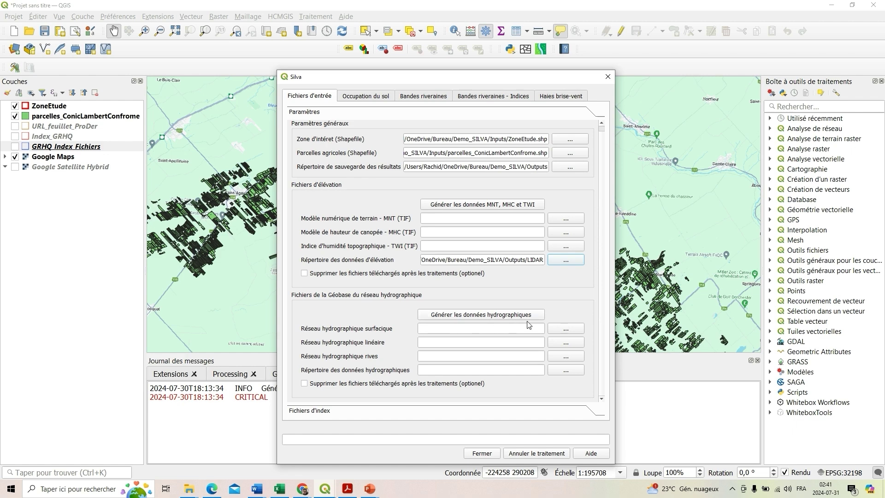
Create a folder named GRHQ in Demo_SILVA/Outputs and set it as the hydrographic data directory
left_click(560, 370)
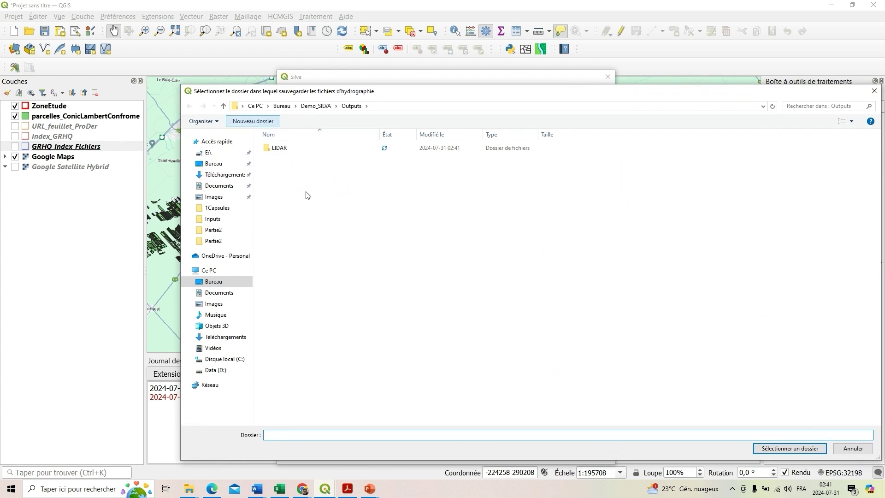
type("GRHQ")
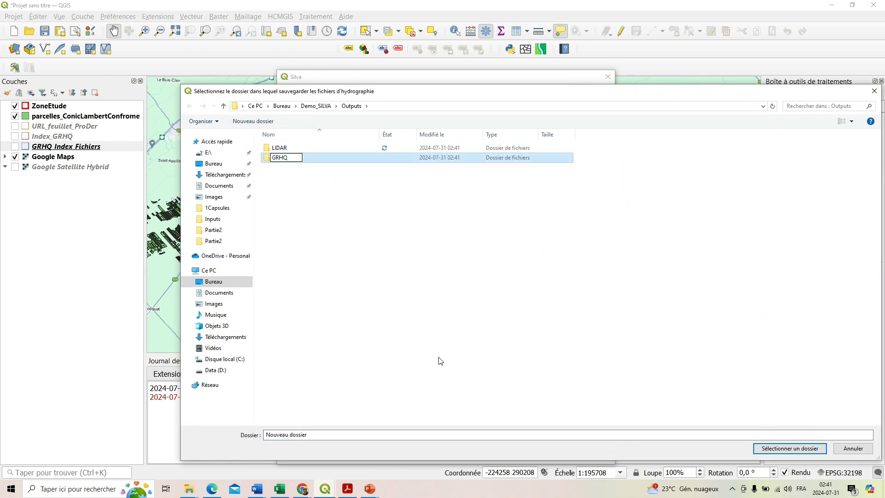
key("Return")
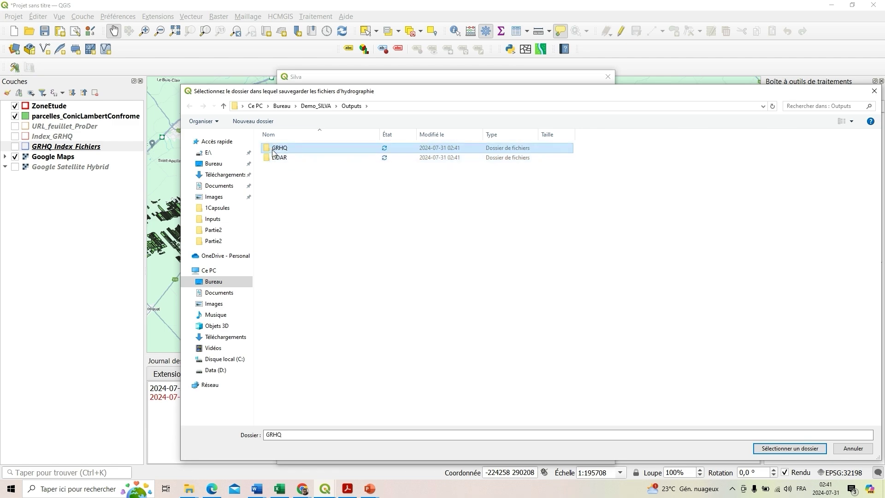
left_click(779, 448)
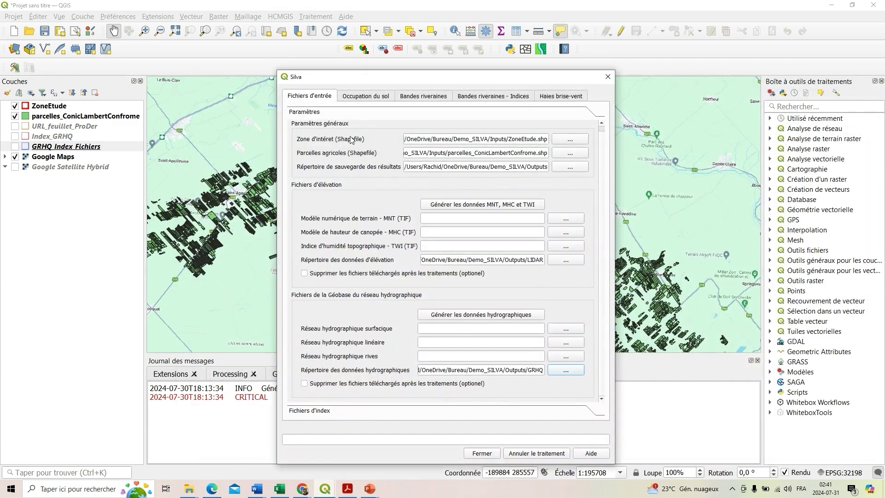
Set the MNT/MHC/TWI tile index to URL_feuillet_ProDer.shp from the Demo_SILVA/index folder
left_click(320, 411)
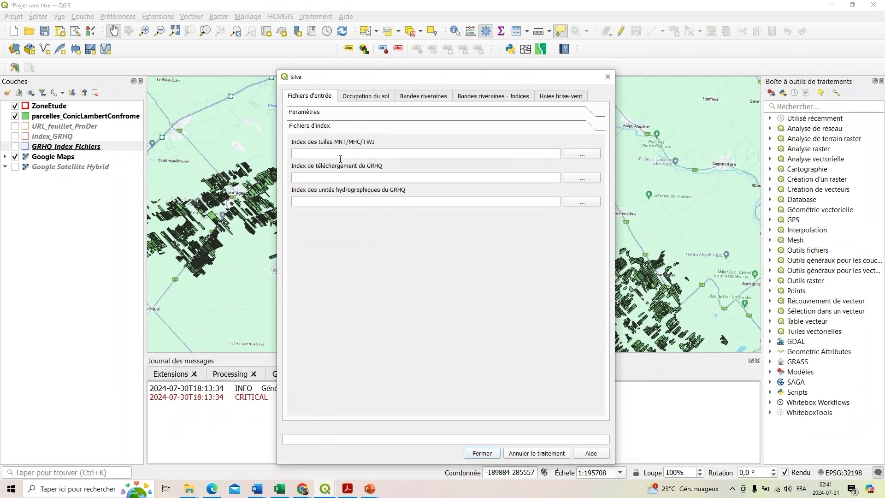
left_click(582, 155)
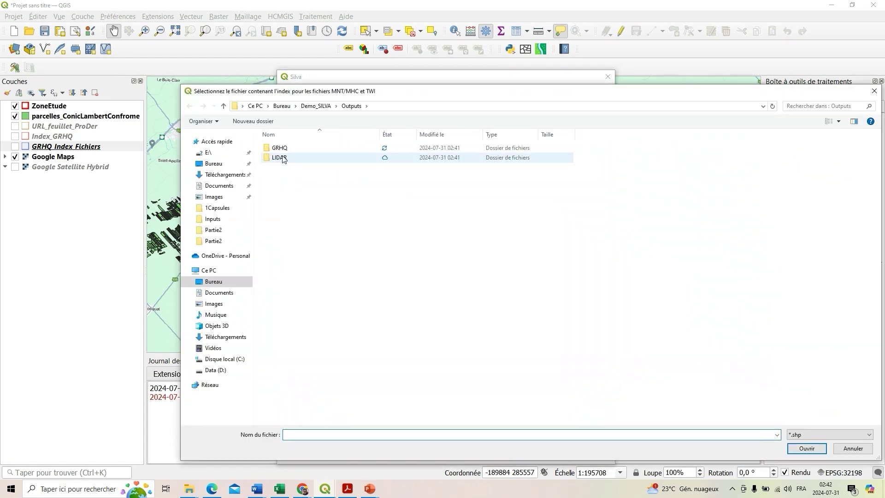
left_click(312, 106)
double_click(280, 147)
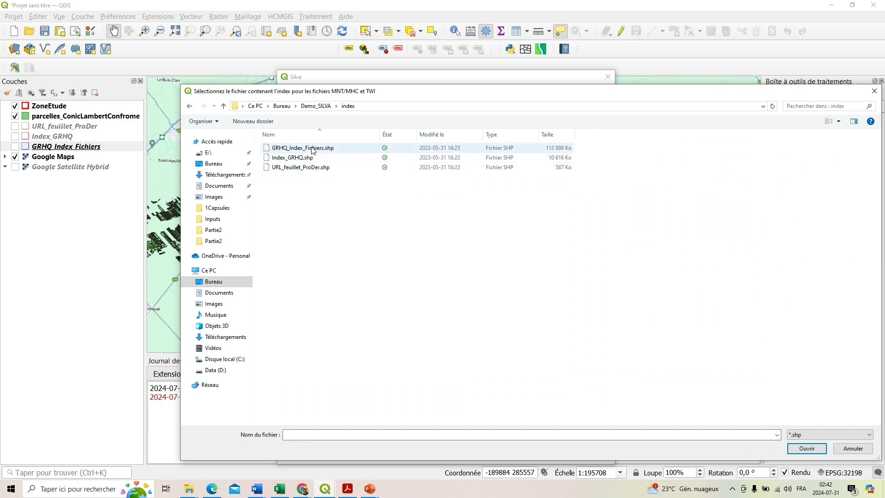
left_click(302, 147)
double_click(311, 168)
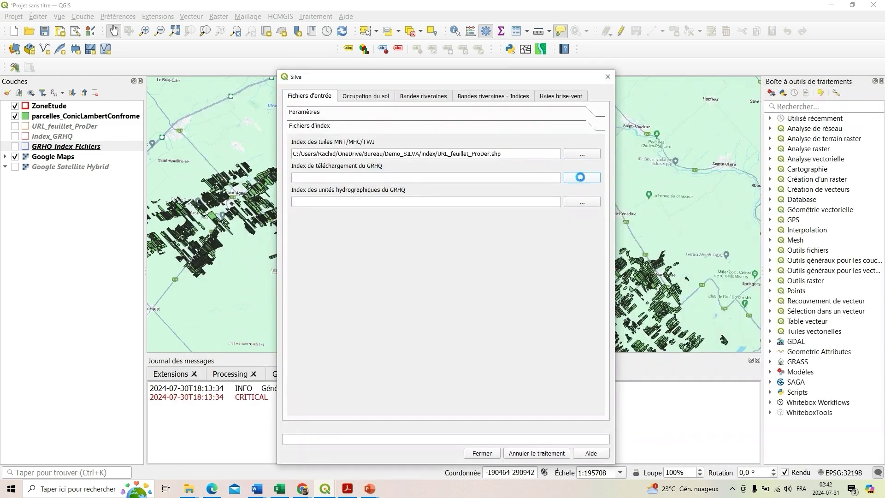
Set the GRHQ download index to Index_GRHQ.shp and the GRHQ hydrographic units index to GRHQ_Index_Fichiers.shp
key("space")
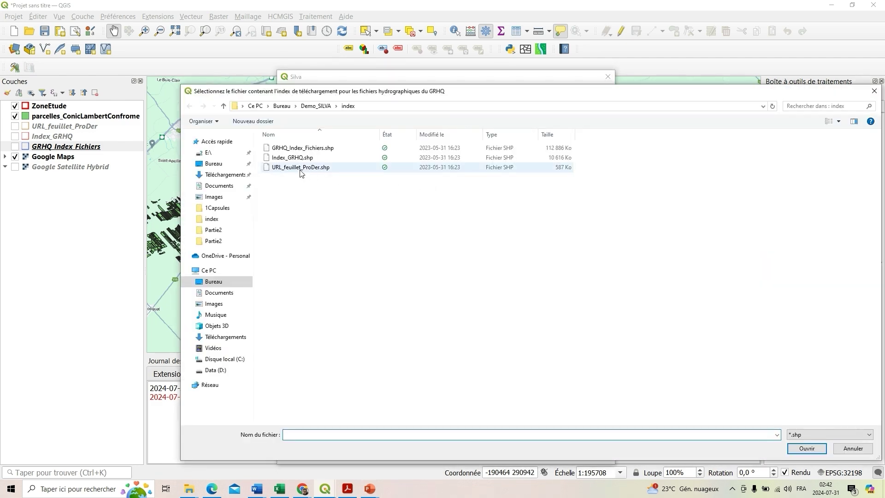
double_click(294, 158)
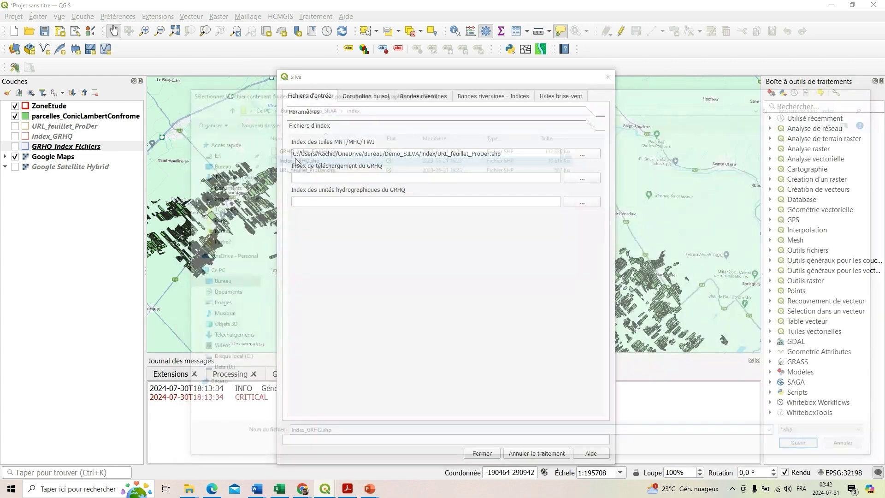
left_click(581, 202)
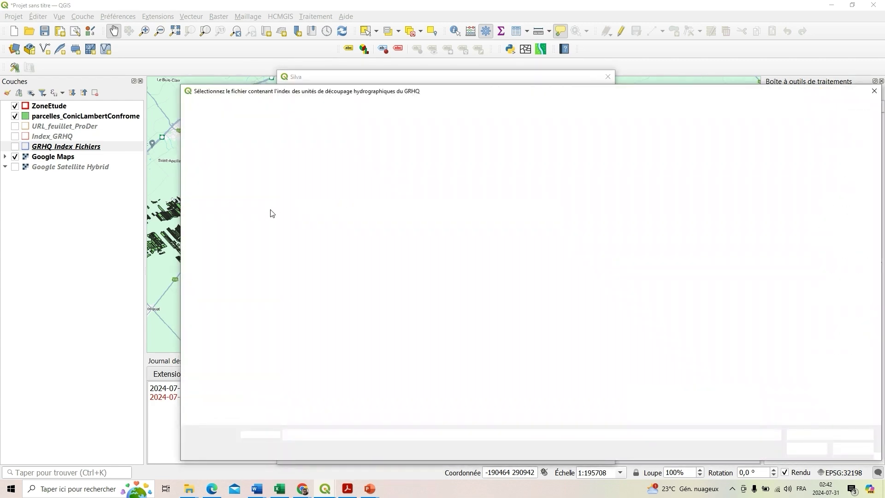
double_click(302, 148)
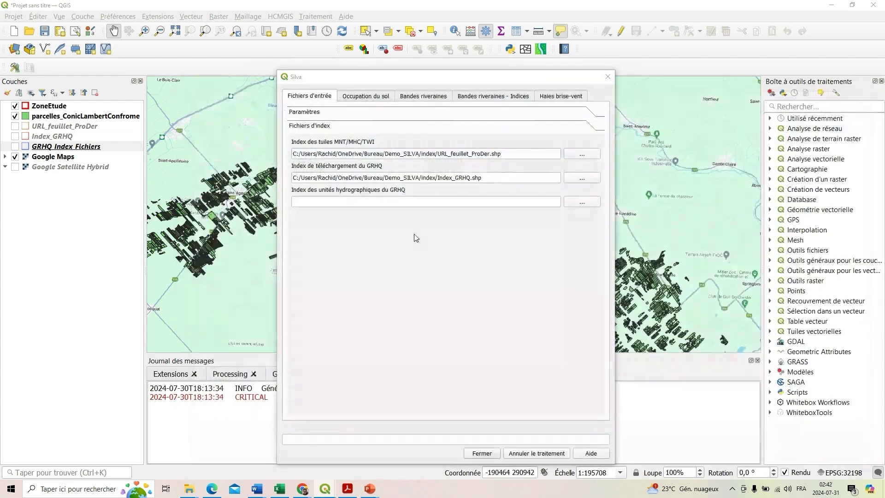
Generate the MNT, MHC and TWI elevation data and move the Silva dialog aside to uncover the map and message log
left_click(451, 111)
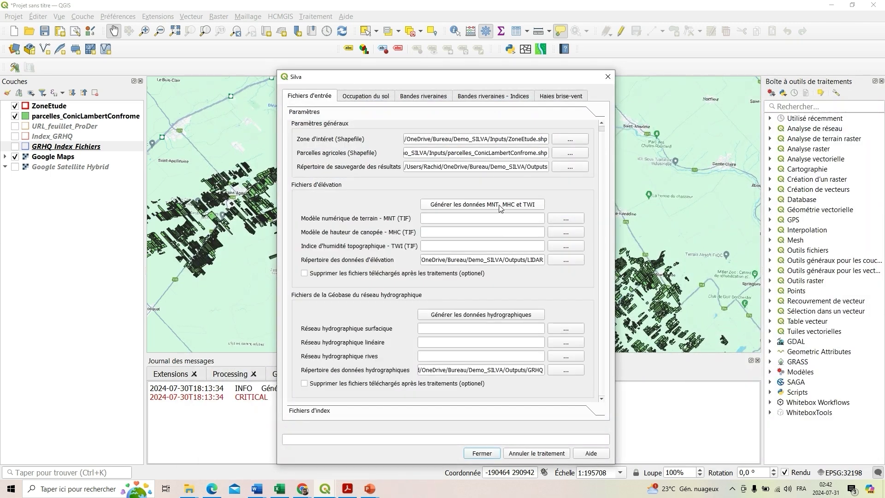
left_click(501, 206)
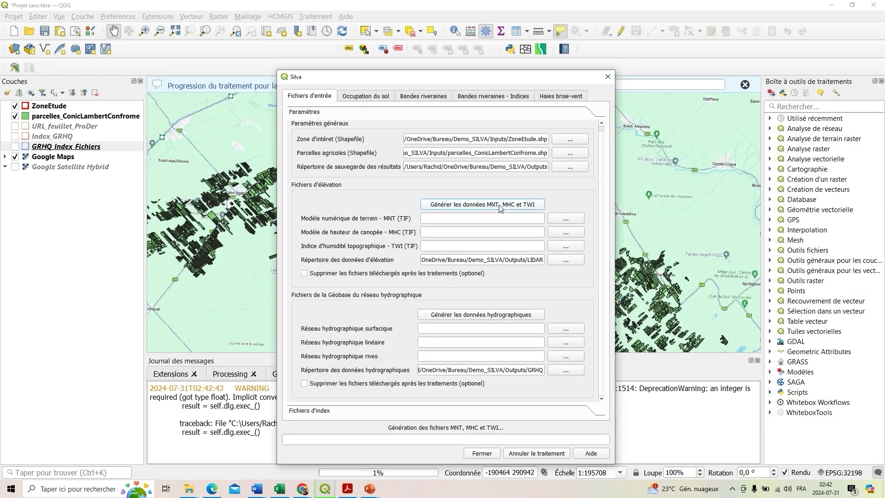
left_click_drag(462, 84, 521, 118)
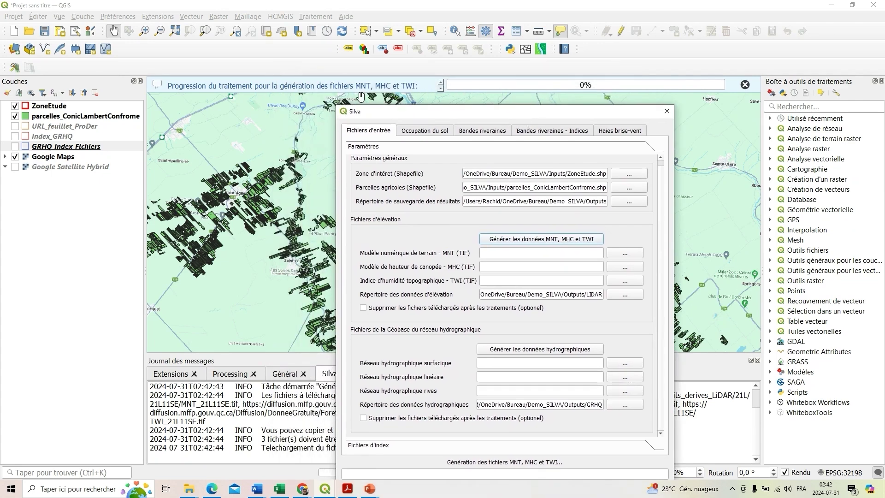
mouse_move(600, 111)
left_mouse_down()
mouse_move(593, 164)
mouse_move(576, 137)
mouse_move(598, 113)
left_mouse_up()
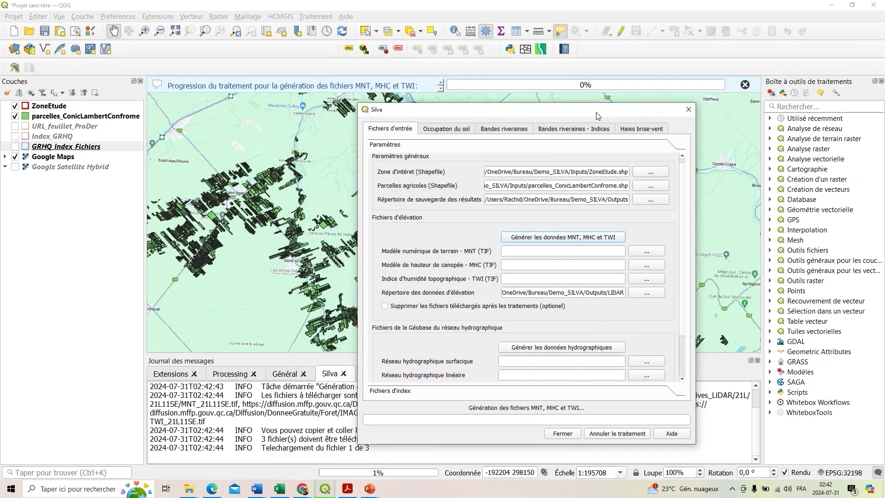
left_click_drag(453, 115, 584, 113)
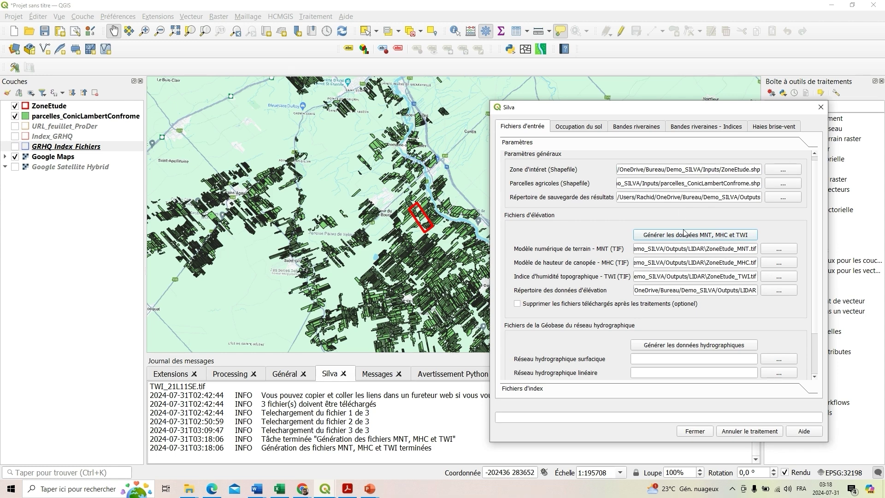
Generate the surface, linear and shoreline hydrographic data and close the Silva dialog
scroll(682, 212, "down", 2)
left_click(678, 298)
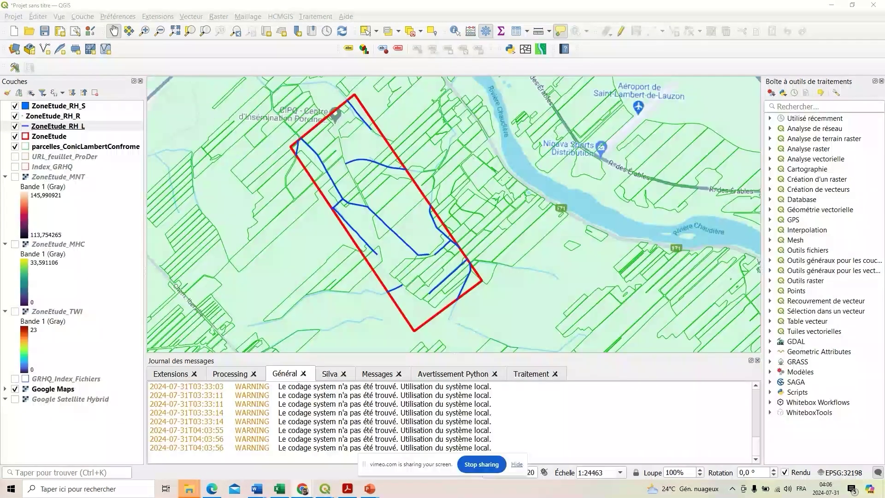
mouse_move(325, 489)
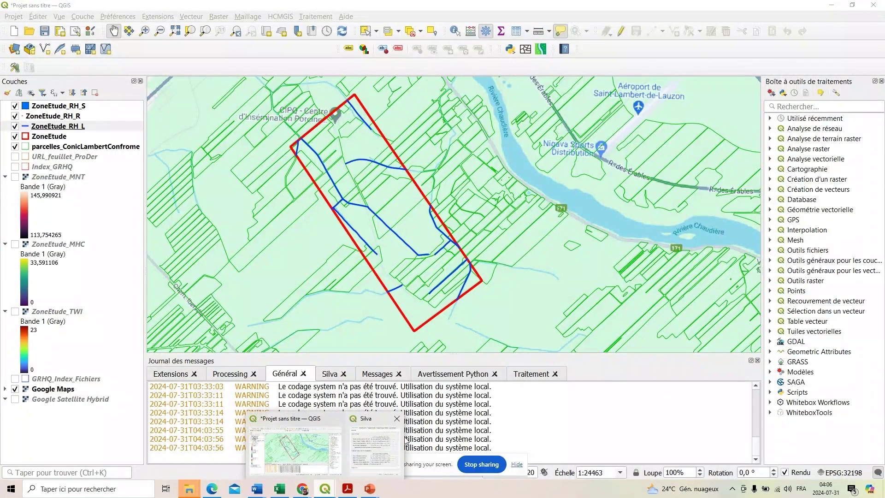
left_click(376, 446)
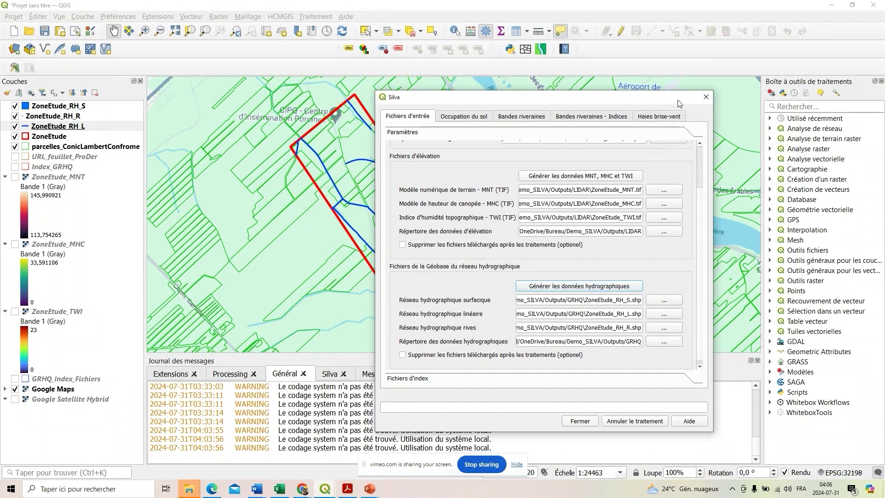
left_click(705, 98)
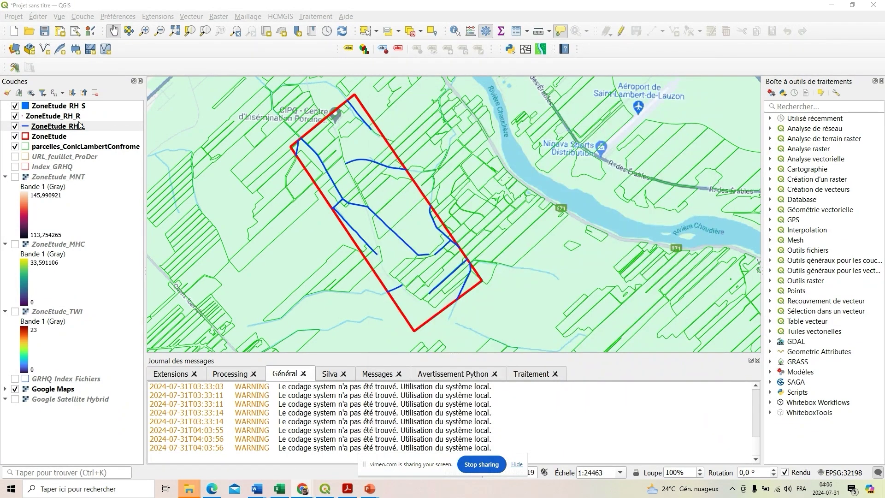
Show and hide the ZoneEtude_MNT, ZoneEtude_MHC and ZoneEtude_TWI rasters one at a time to examine the elevation data
left_click(16, 178)
left_click(15, 177)
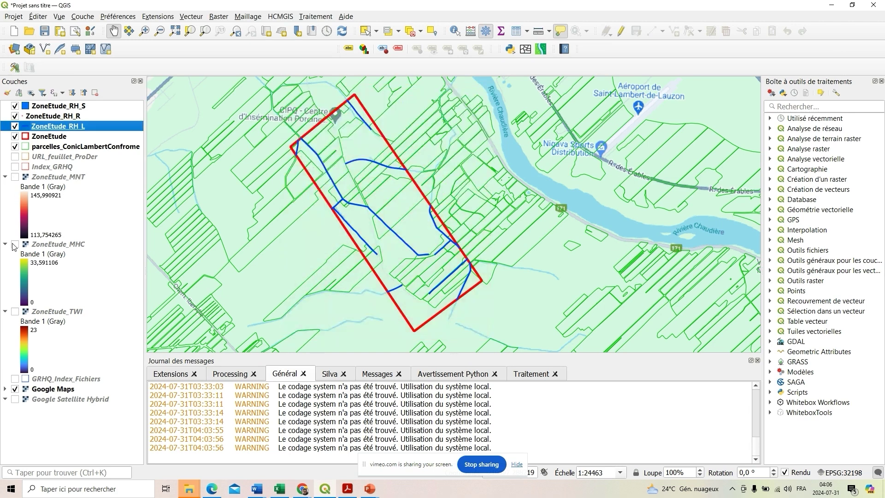
left_click(15, 245)
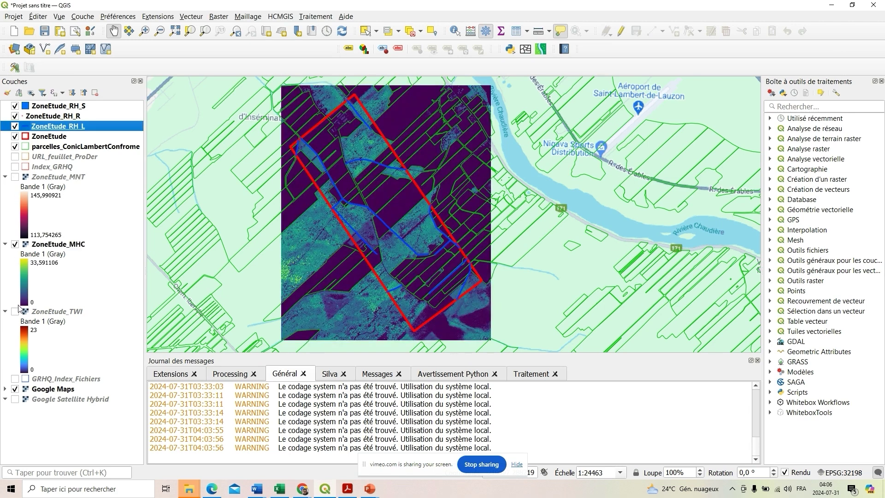
left_click(15, 244)
left_click(15, 312)
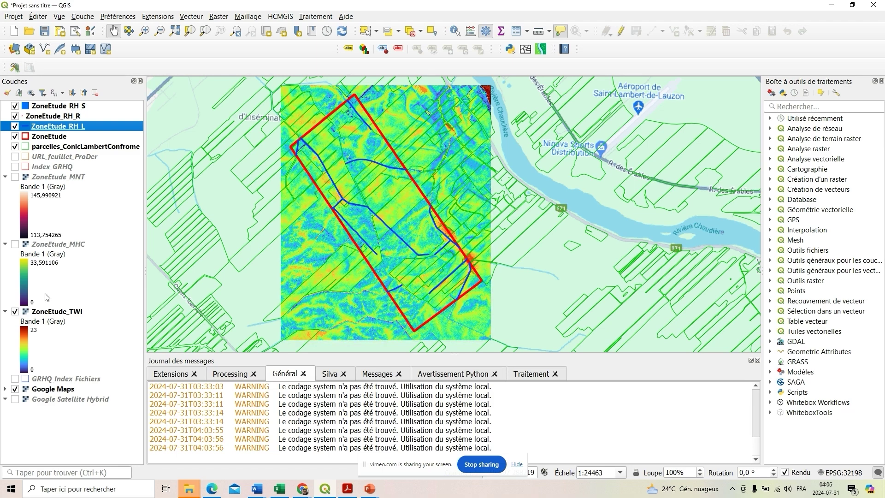
left_click(15, 312)
Toggle the visibility of the ZoneEtude_RH_L layer to examine the linear hydrographic network in the study area
left_click(15, 127)
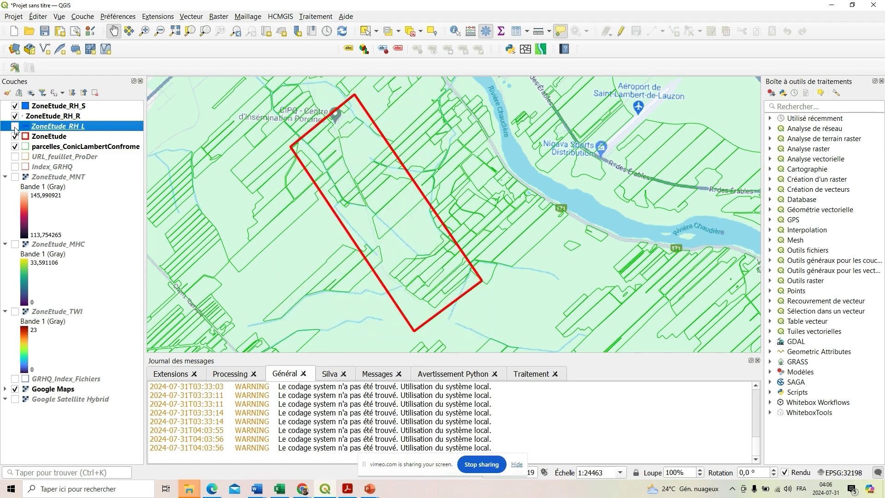
double_click(16, 130)
key("Escape")
left_click(15, 126)
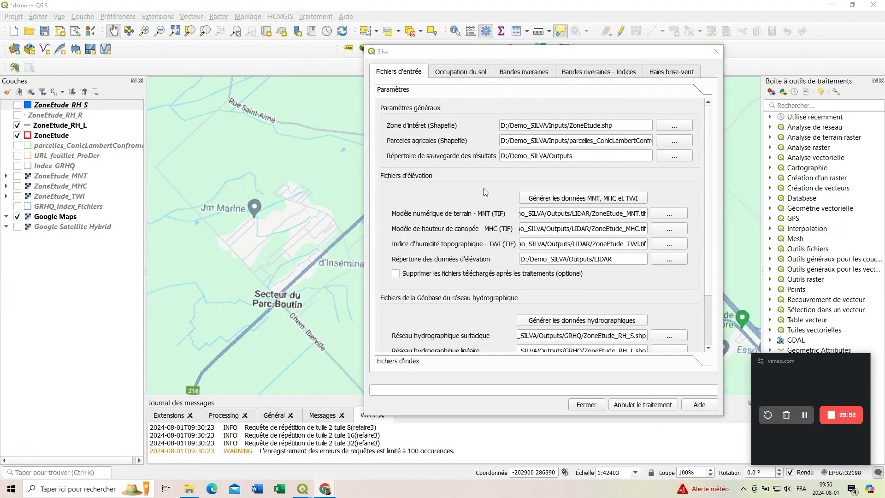
Set the land cover output file to Classification2.tif in the Demo_SILVA/Outputs folder and generate the land cover file
left_click(451, 73)
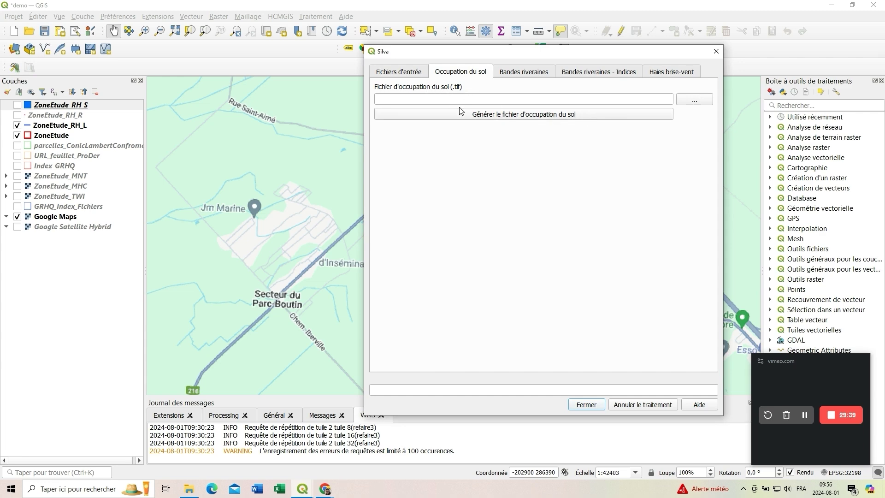
left_click(407, 72)
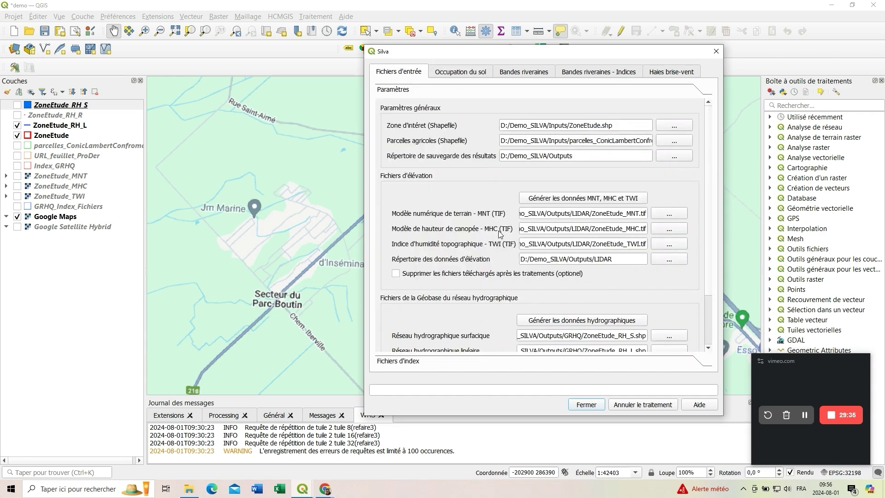
left_click(460, 72)
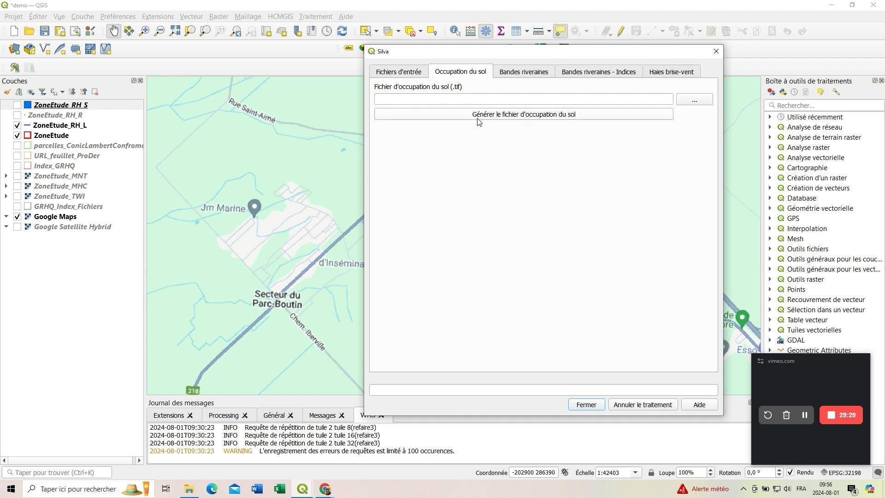
left_click(695, 100)
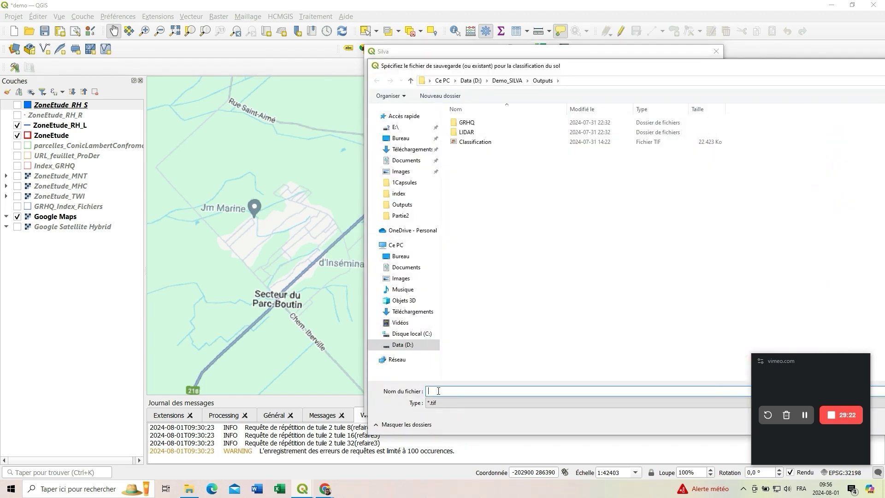
type("Classification2")
mouse_move(828, 388)
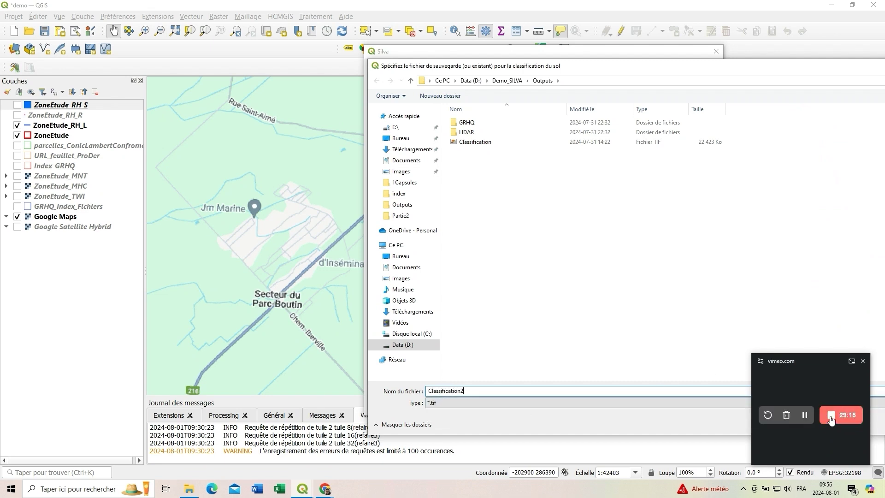
left_click(852, 361)
left_click_drag(770, 69, 578, 68)
left_click(786, 421)
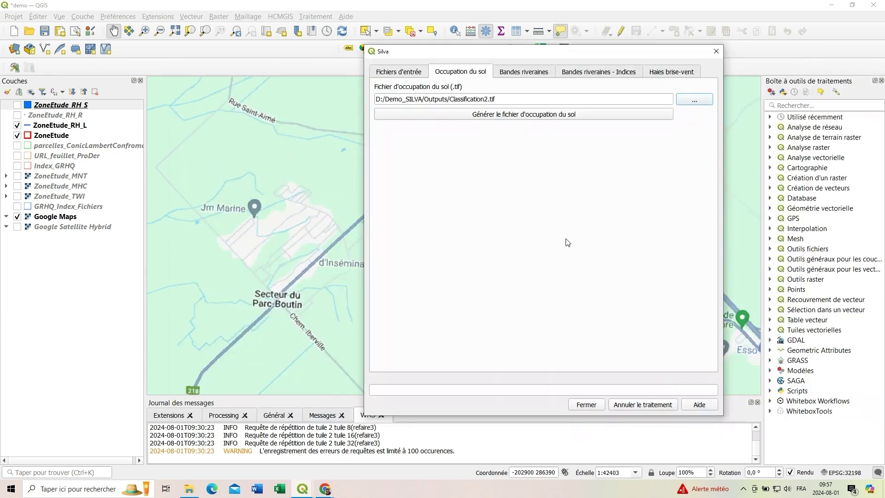
left_click(514, 115)
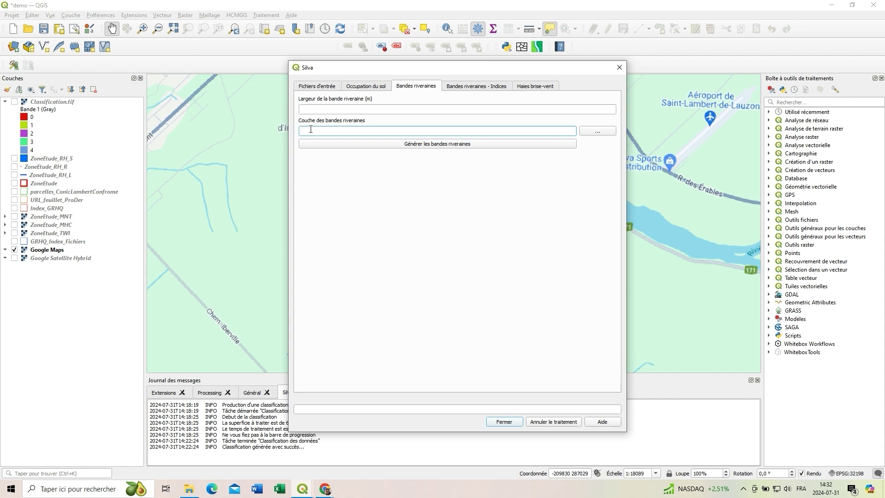
Set the riparian strip width to 30 m and its output layer to BandeRiv1.shp in Demo_SILVA/Outputs
left_click(318, 107)
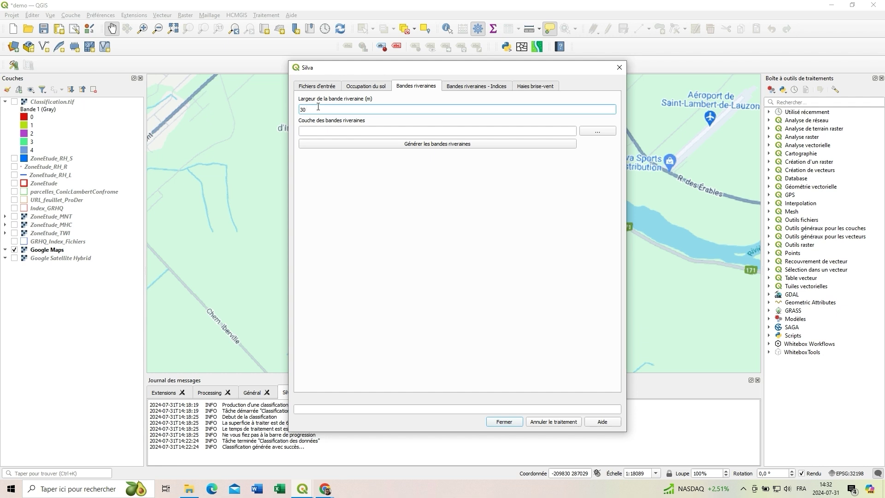
left_click(597, 131)
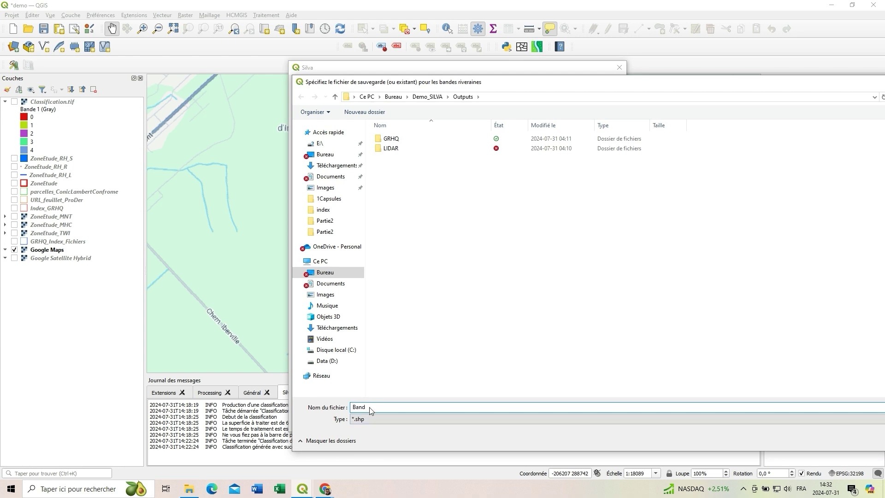
type("BandeRiv1")
left_click_drag(641, 89, 540, 74)
left_click(817, 424)
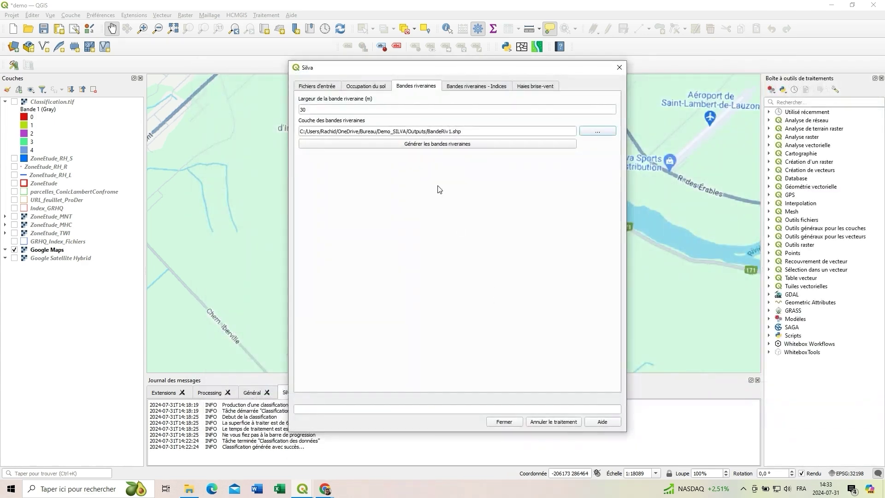
Generate the riparian strips and display them on the map with the ZoneEtude and parcelles_ConicLambertConfrome layers
left_click(439, 148)
mouse_move(489, 71)
left_mouse_down()
mouse_move(745, 112)
mouse_move(719, 78)
mouse_move(696, 72)
left_mouse_up()
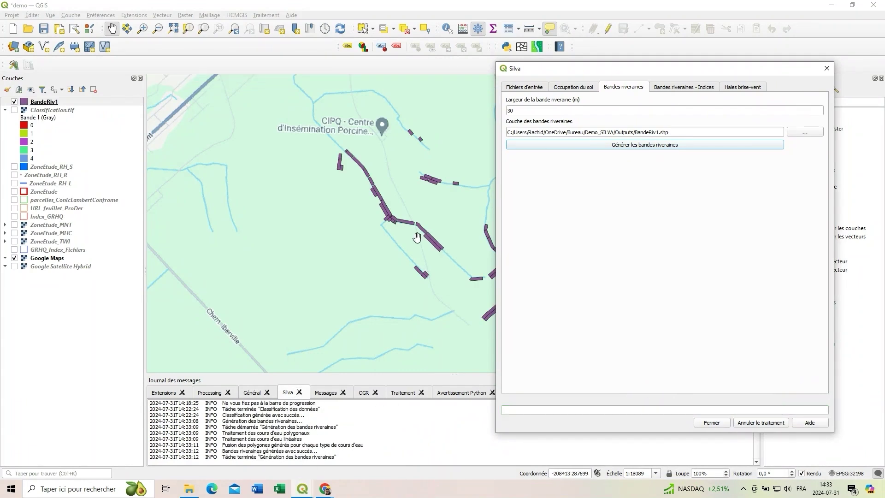
left_click_drag(515, 68, 597, 66)
left_click(14, 191)
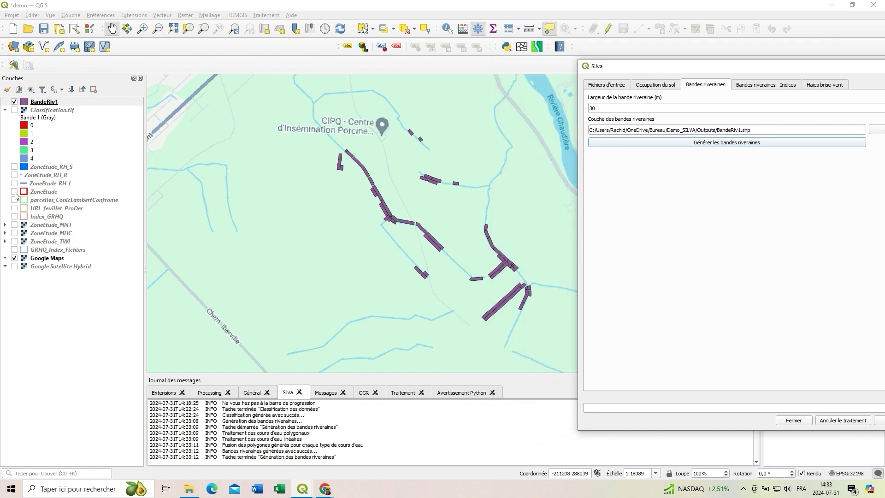
left_click(14, 200)
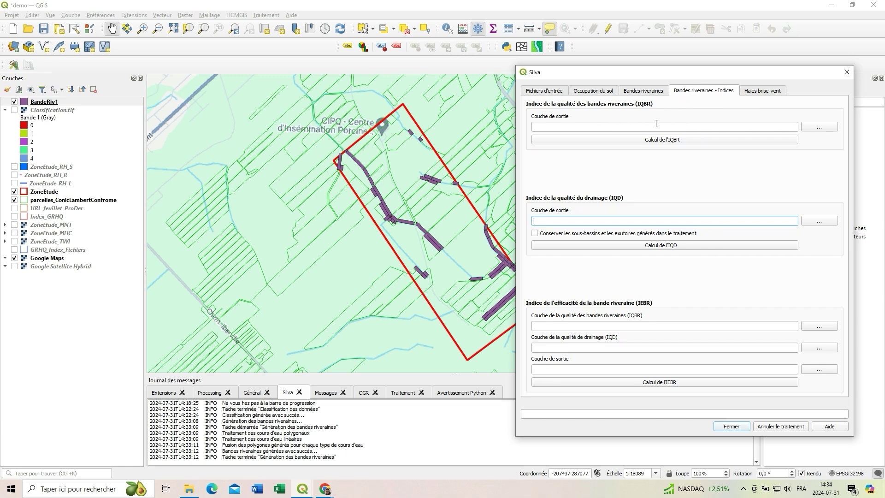
Set the IQBR output layer to IQBR.shp in Demo_SILVA/Outputs, calculate the index and uncover the map
left_click(817, 128)
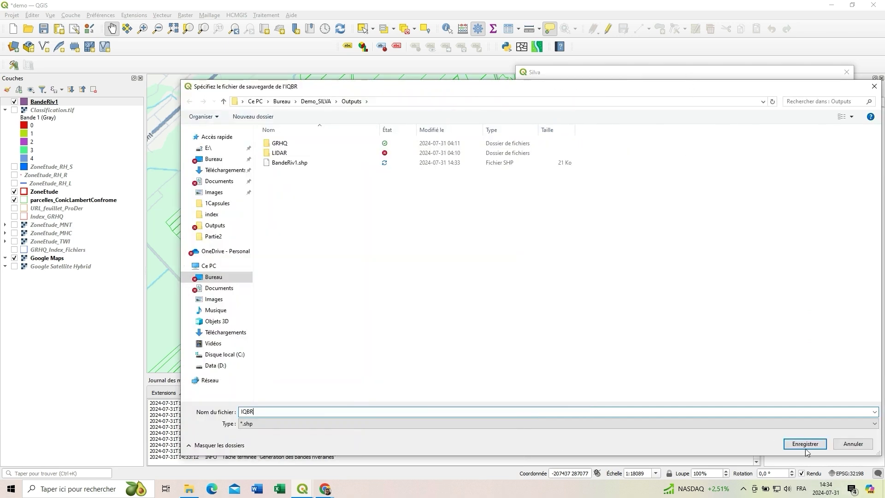
left_click(804, 443)
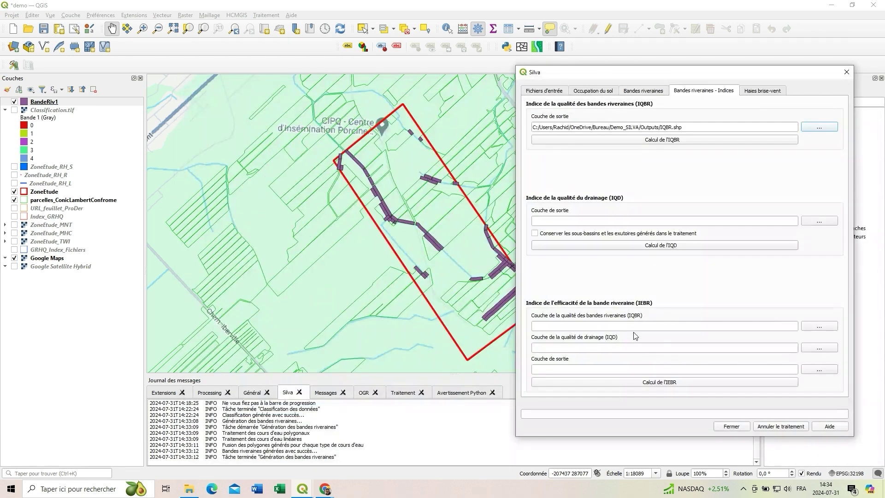
left_click(666, 140)
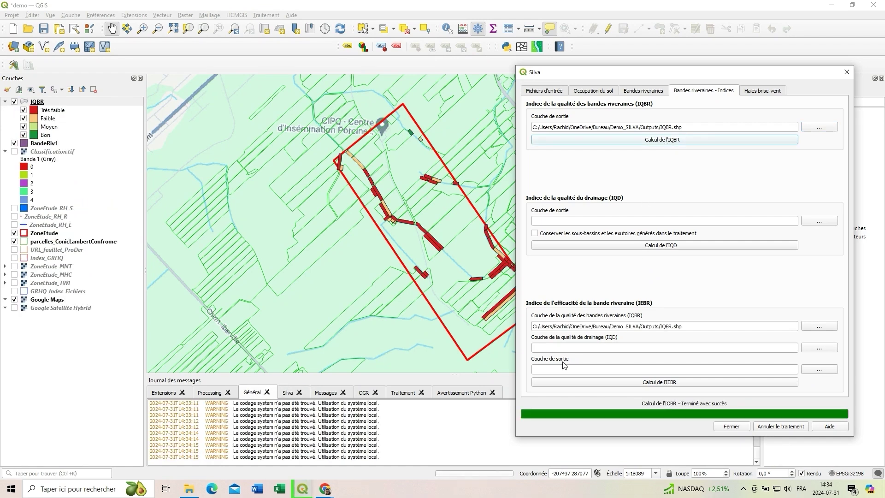
left_click_drag(596, 76, 653, 73)
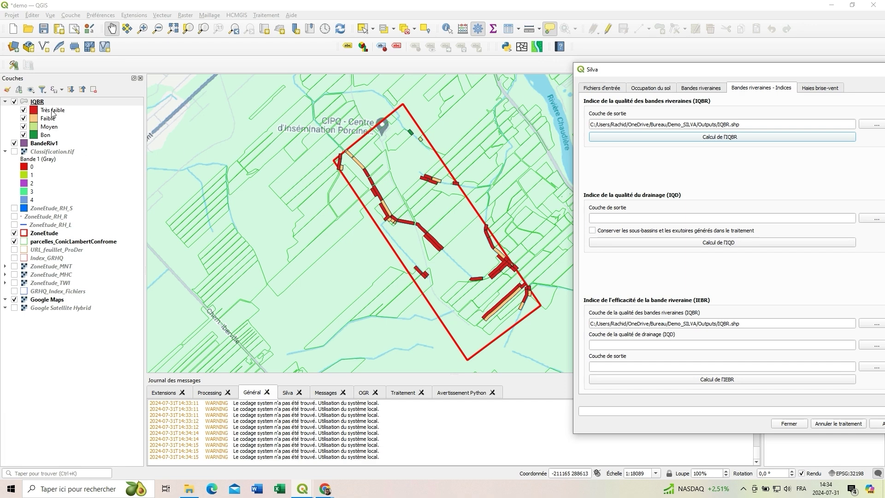
key("F6")
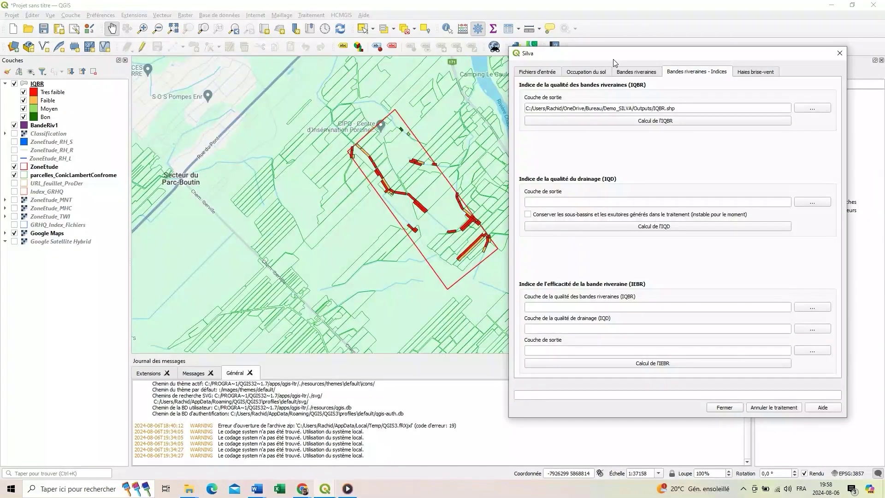
Remove all layers from the project and reopen the Silva dialog
left_click_drag(613, 59, 605, 59)
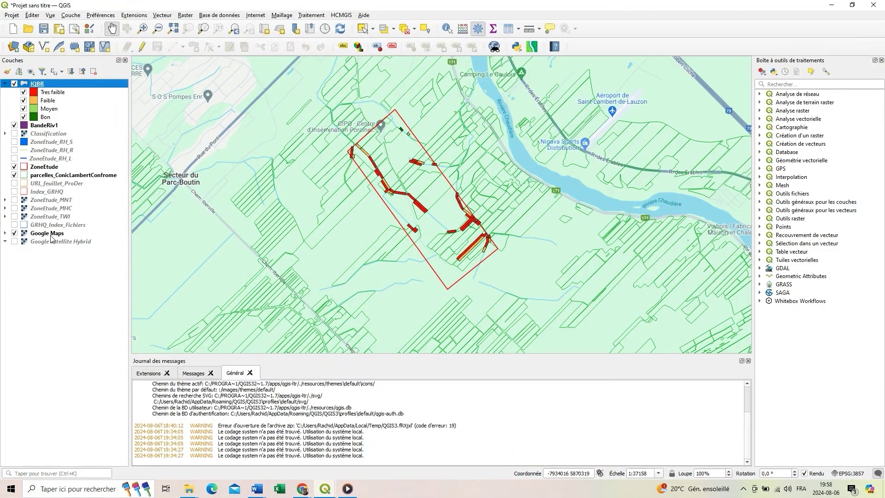
left_click(51, 241, "shift")
right_click(41, 130)
left_click(76, 218)
left_click(433, 252)
left_click(531, 47)
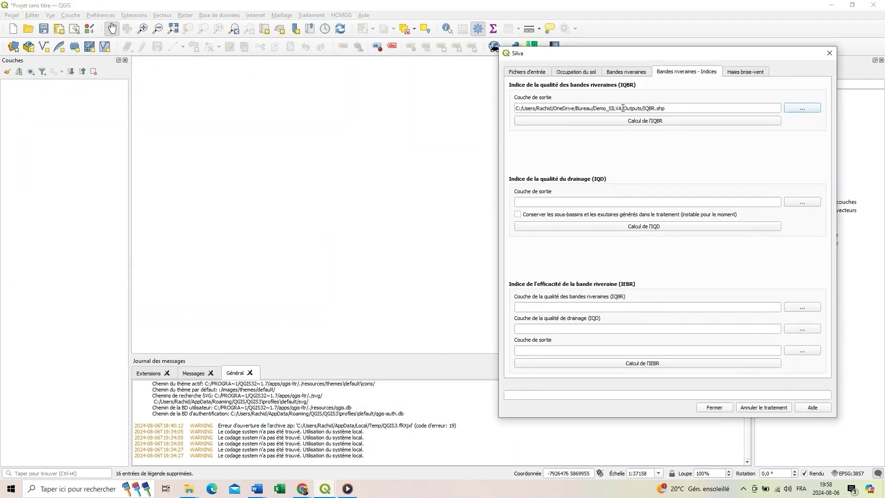
Reuse the IQBR output path for the IQD output layer, changing the file name to IQD.shp
left_click(620, 201)
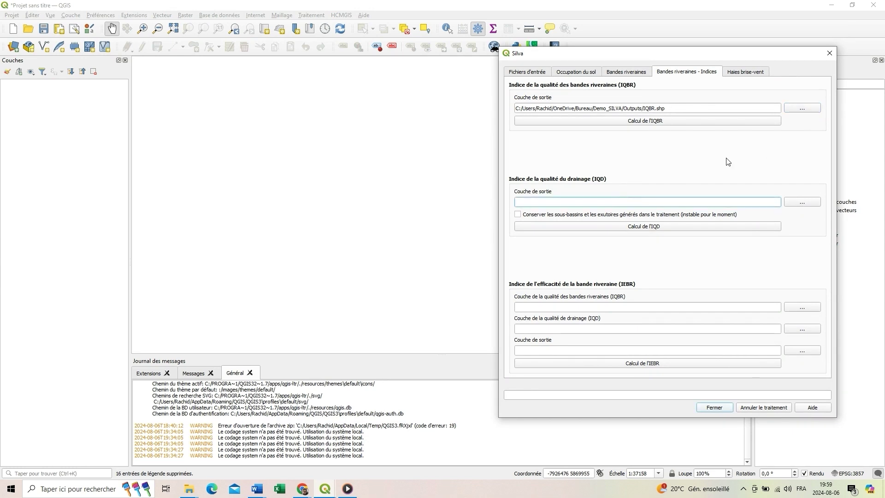
left_click_drag(666, 108, 461, 106)
key("ctrl+c")
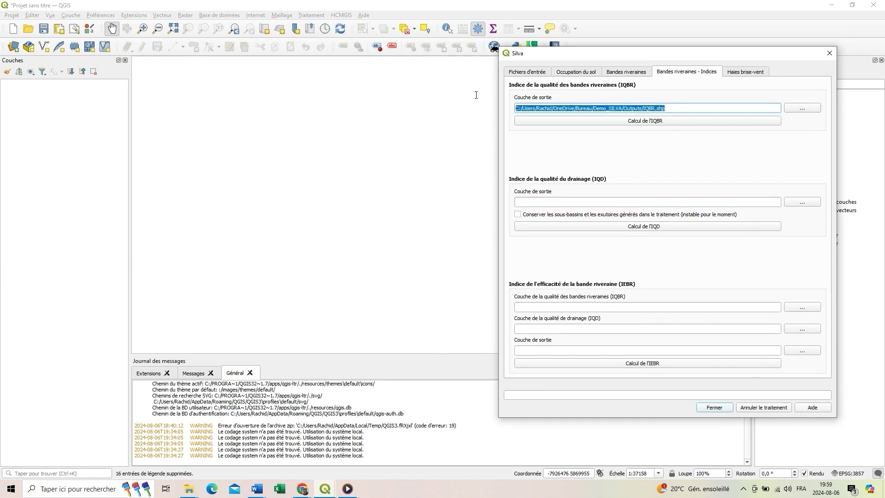
left_click(628, 201)
key("ctrl+v")
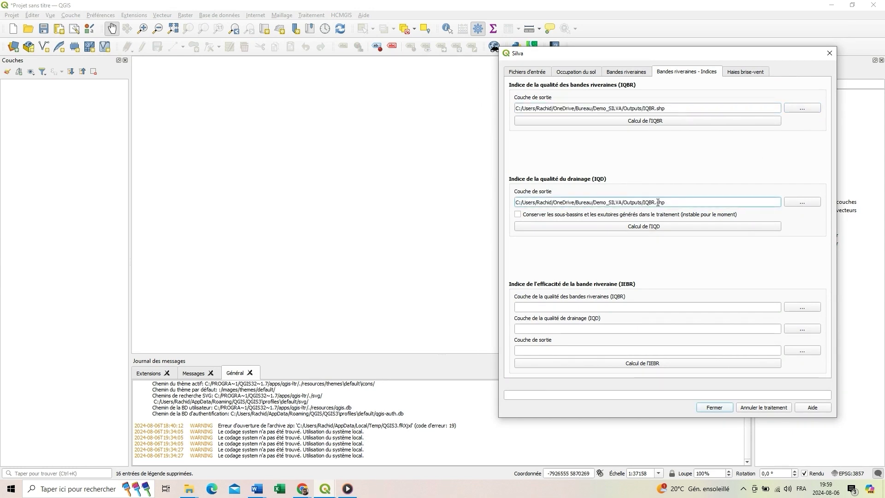
key("BackSpace")
key("BackSpace")
key("BackSpace")
key("BackSpace")
type("IQD")
Calculate the IQD with the generated sub-basins and outlets kept, and examine the resulting layers on the map
left_click(558, 215)
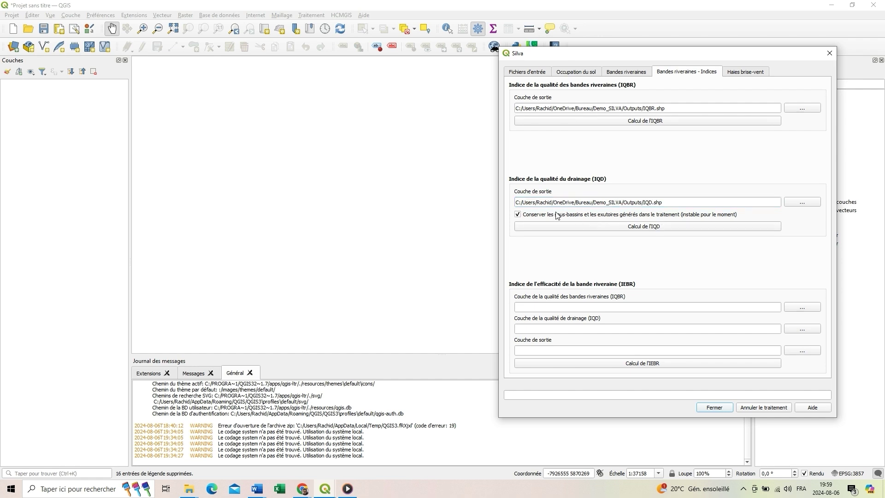
left_click(625, 228)
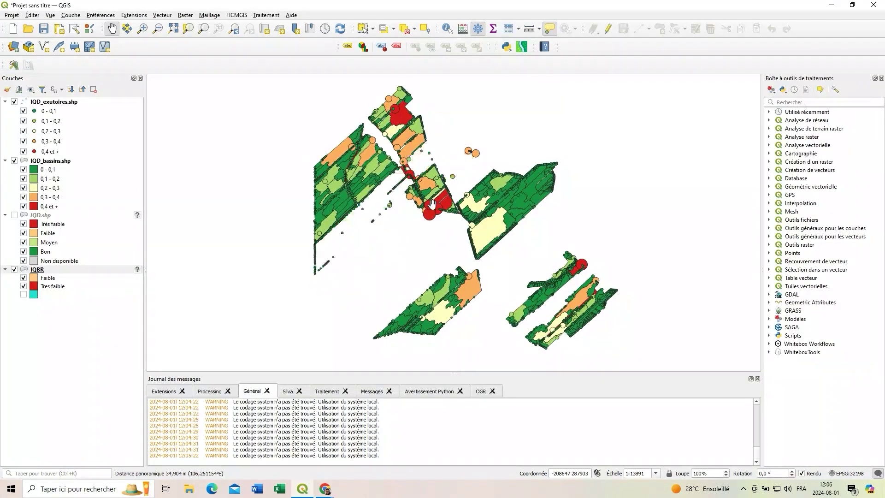
scroll(438, 204, "up", 2)
scroll(438, 204, "down", 1)
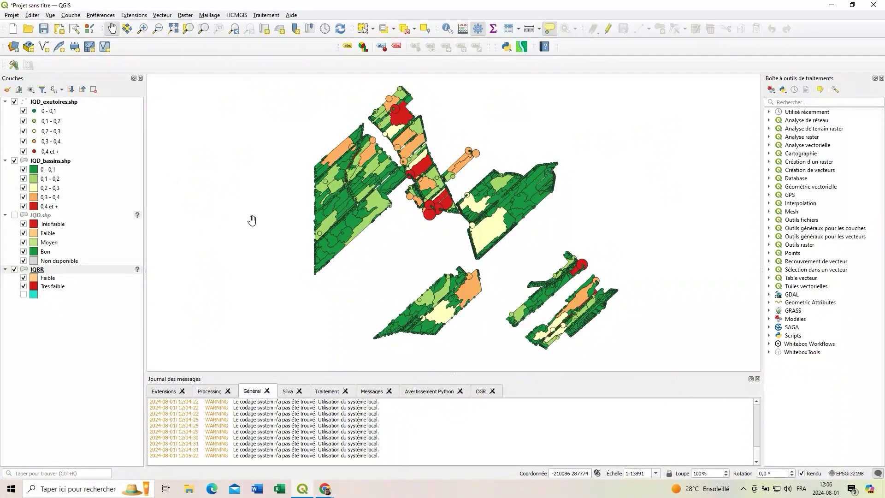
Toggle the IQD_bassins.shp layer to compare the sub-basins and outlets with the aerial imagery around the fields
left_click(14, 161)
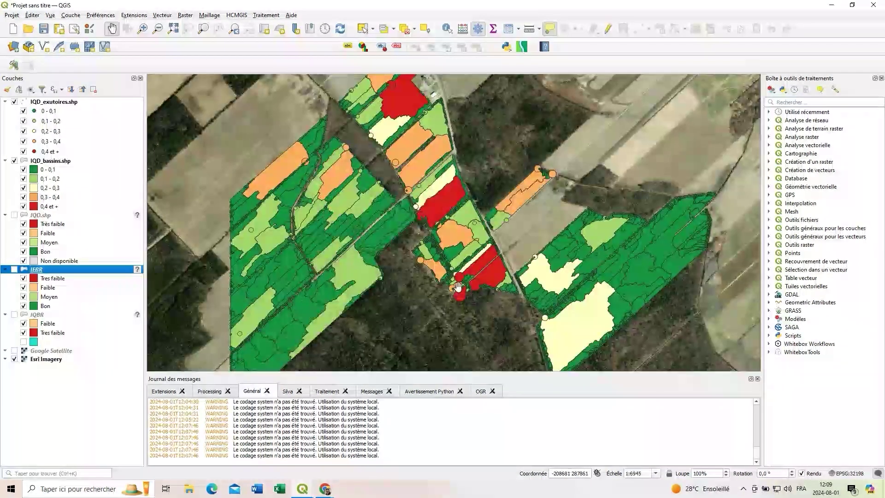
scroll(458, 286, "up", 3)
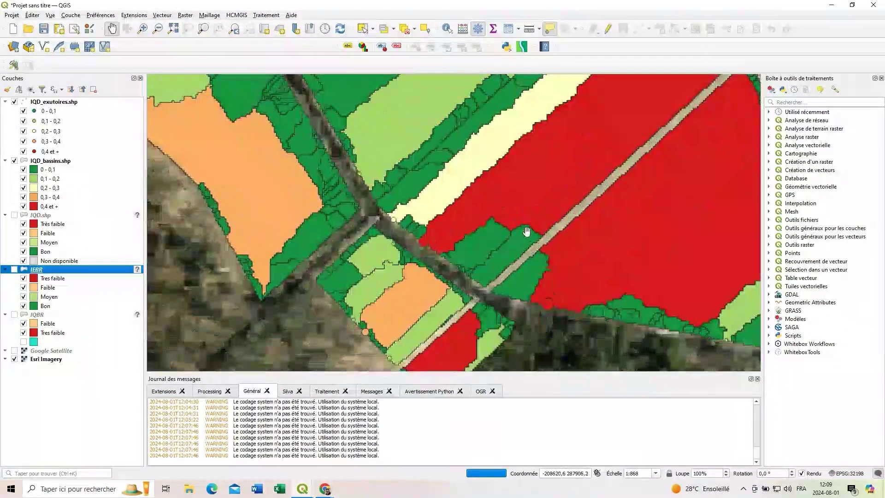
left_click_drag(530, 233, 398, 275)
scroll(398, 275, "down", 1)
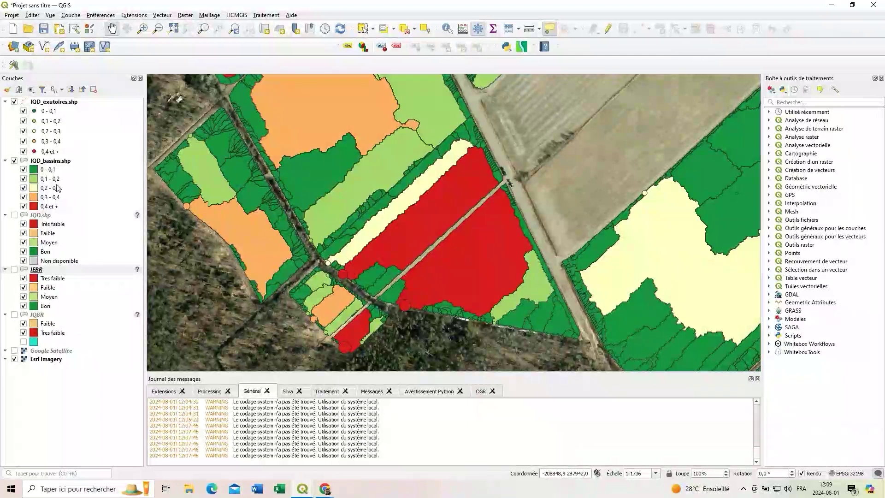
left_click(14, 161)
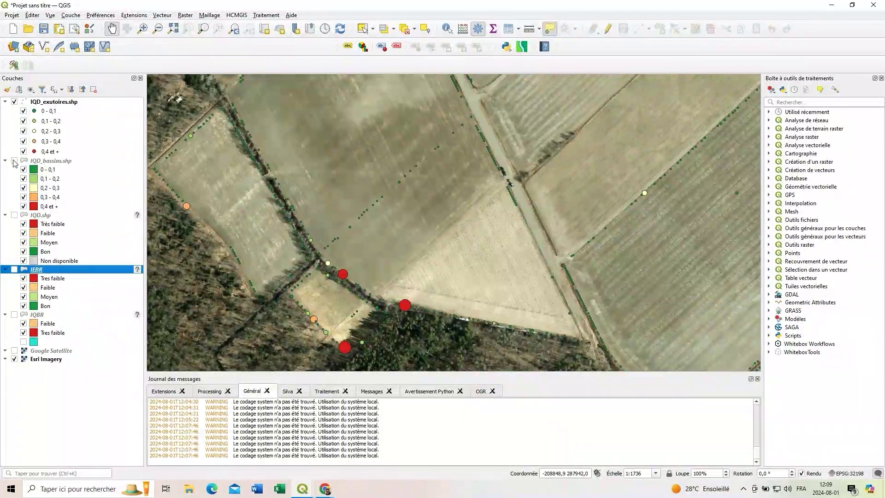
left_click(14, 161)
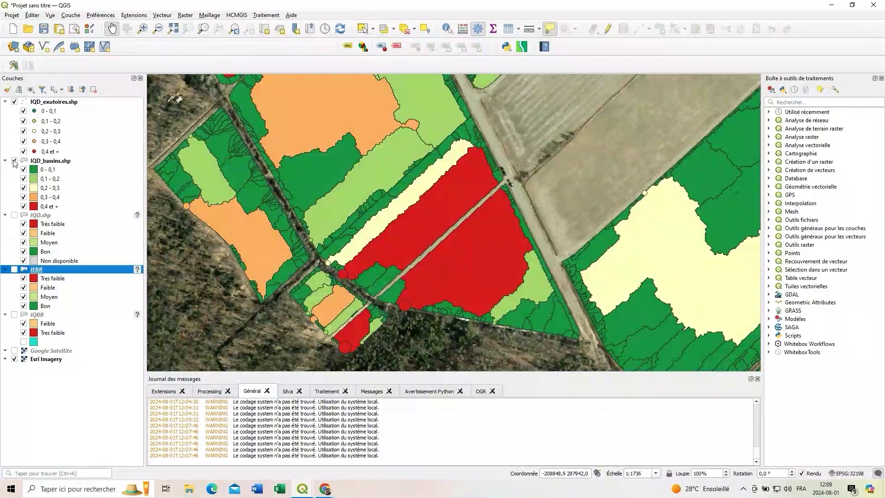
left_click(14, 161)
left_click(14, 161)
left_click(14, 161)
scroll(417, 308, "up", 2)
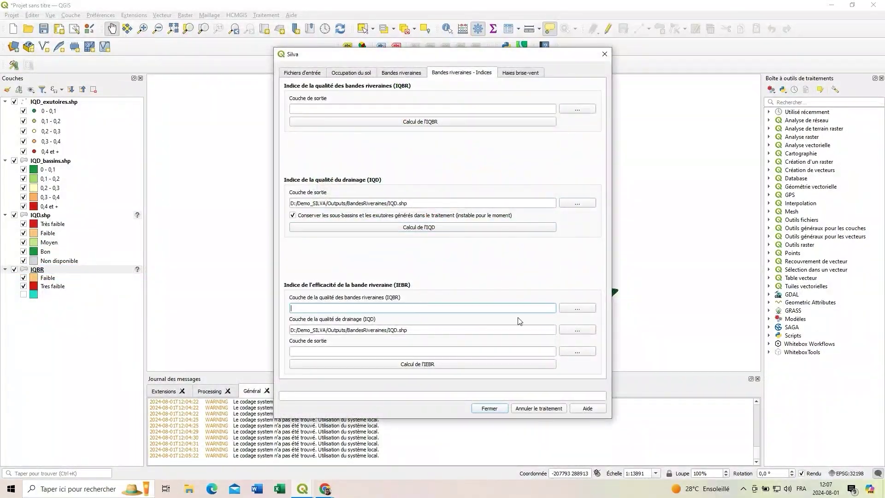
Calculate the IEBR from IQBR.shp and IQD.shp with an output layer named IEBR, and uncover the result on the map
left_click(576, 305)
double_click(380, 134)
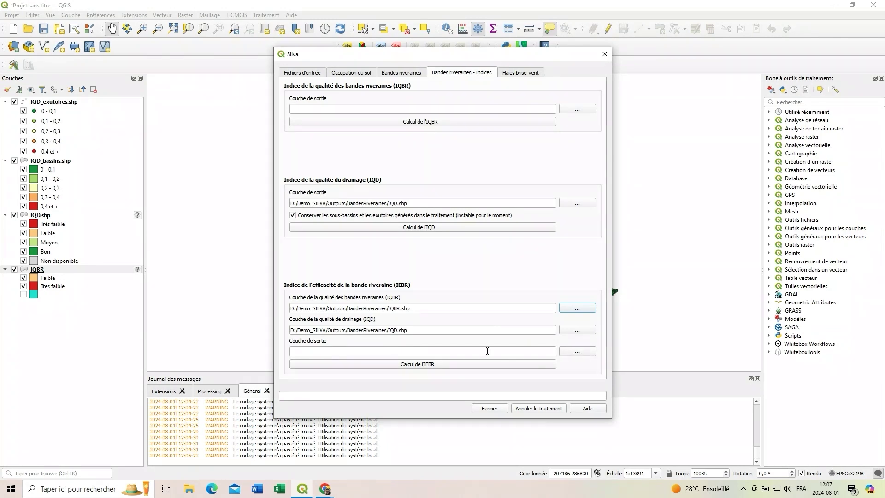
left_click(577, 351)
type("IEBR")
left_click(800, 425)
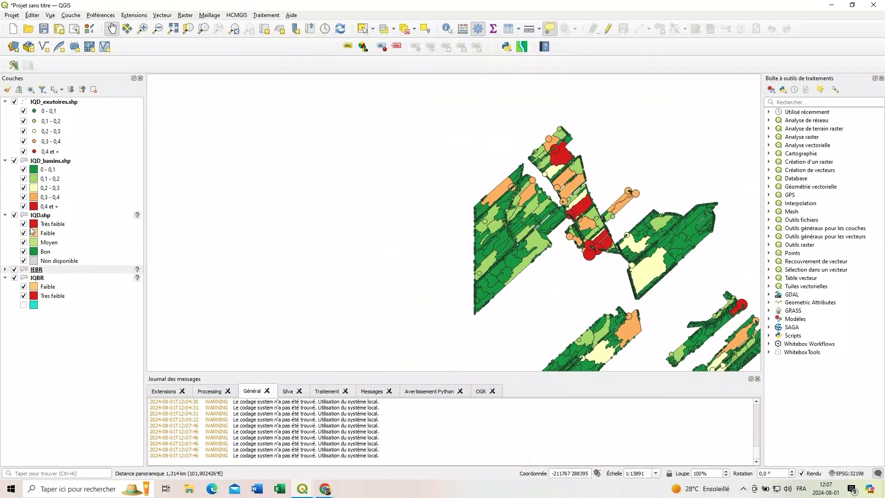
left_click(15, 102)
left_click(5, 269)
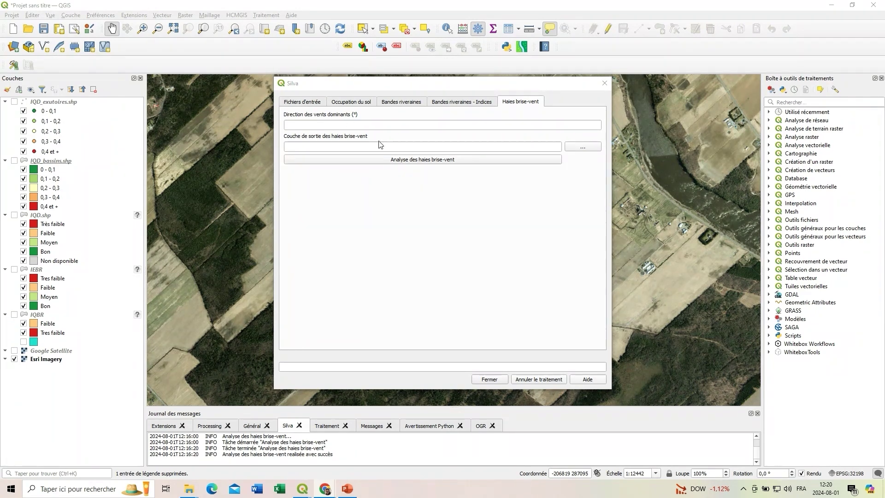
Run the windbreak hedge analysis for dominant winds at 45°, output to HBV_NordEst-SudOuest.shp in HaiesBriseVent, and examine the resulting hedges
left_click(319, 125)
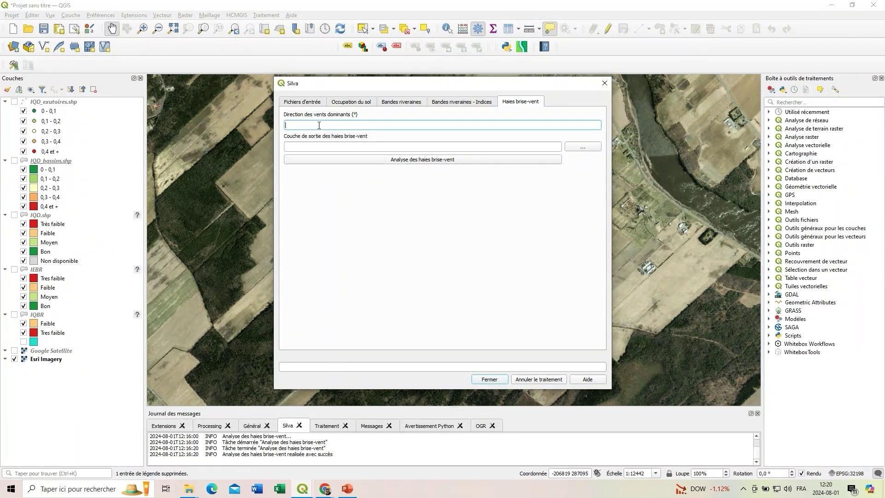
left_click(579, 146)
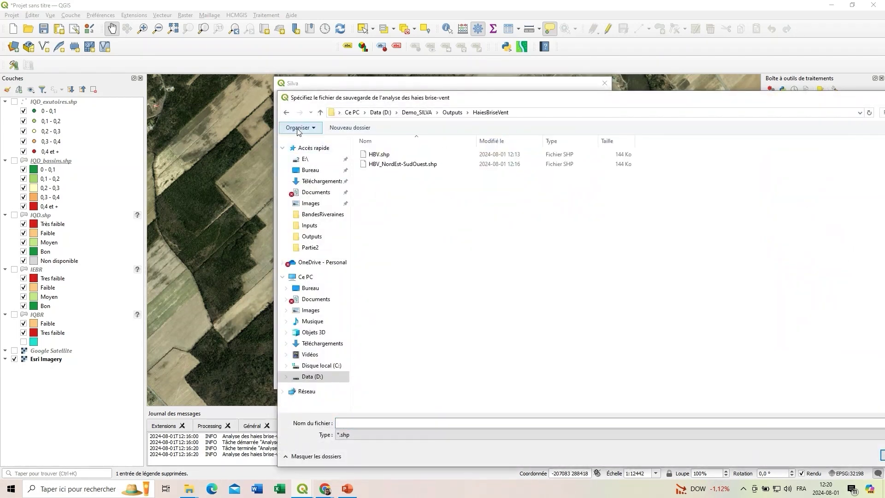
left_click(374, 164)
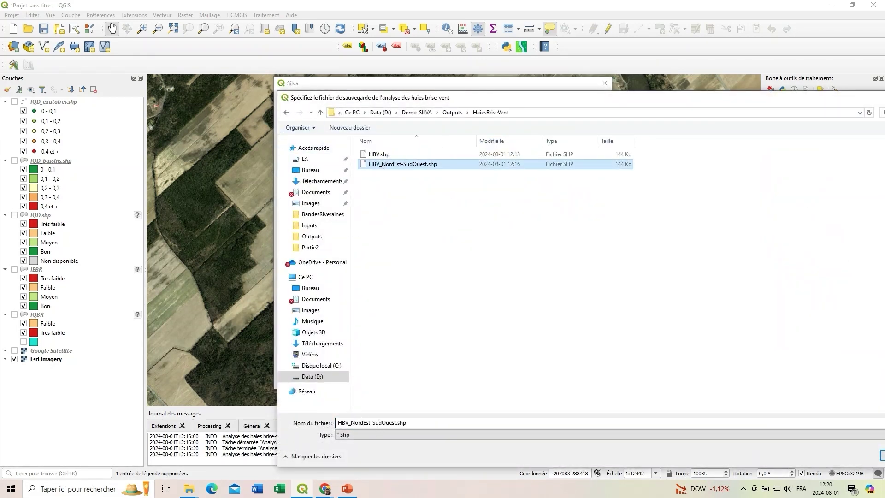
left_click(880, 455)
left_click(475, 247)
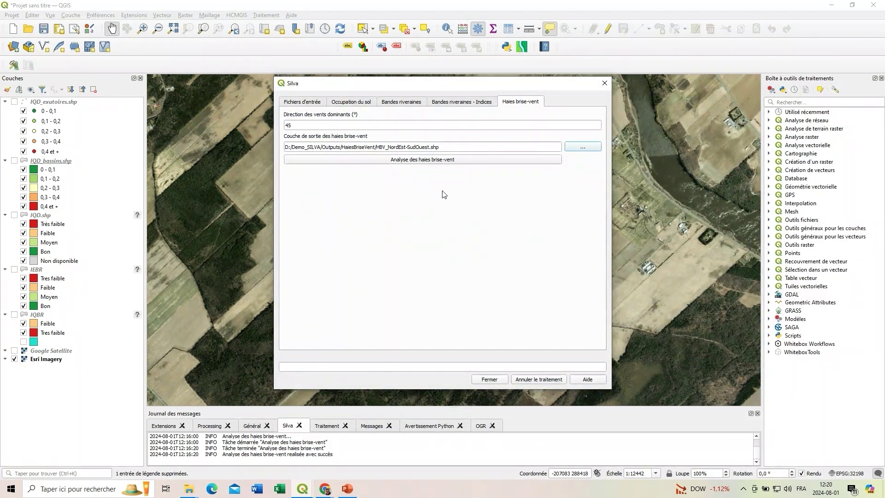
left_click(438, 162)
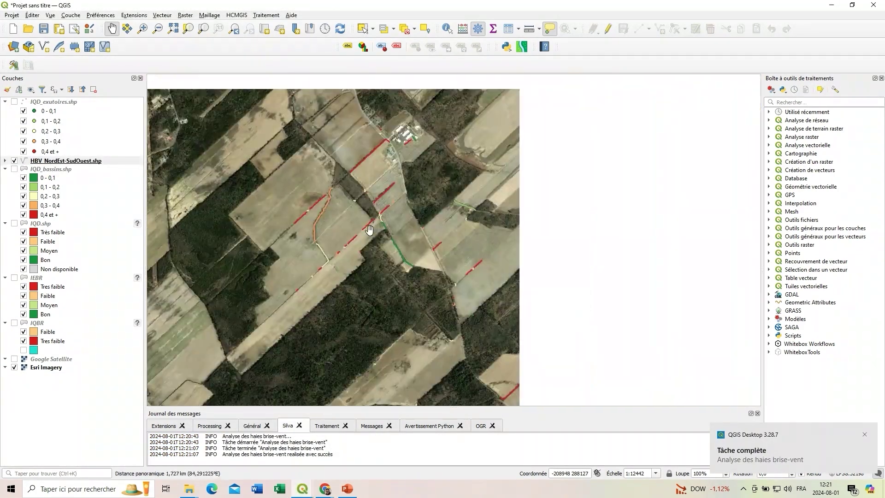
scroll(376, 168, "up", 1)
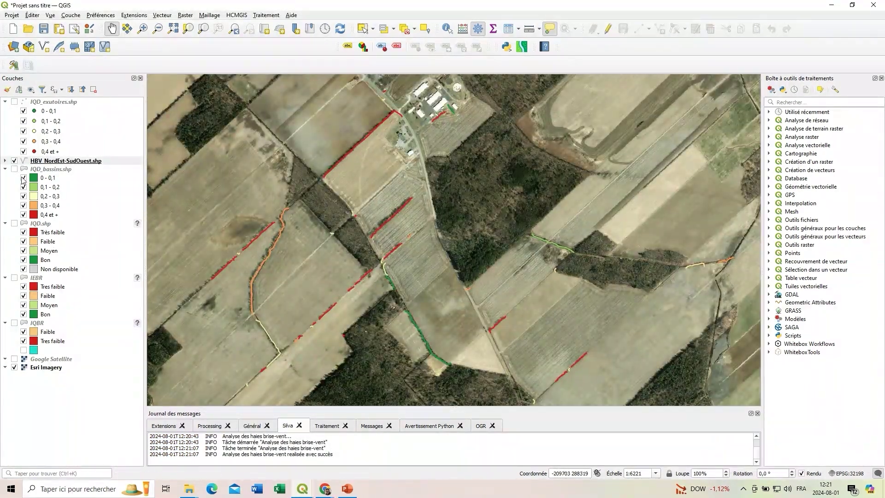
left_click_drag(415, 323, 400, 299)
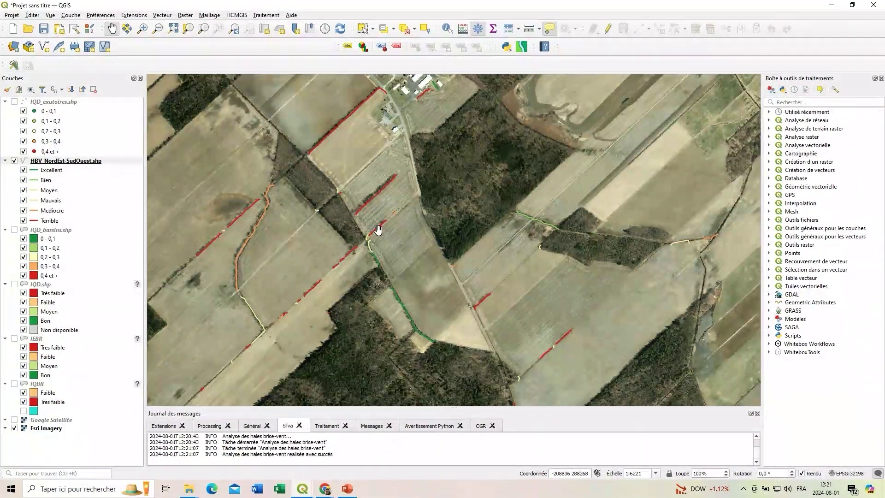
Rerun the windbreak hedge analysis for dominant winds at 315° with the output file renamed HBV_NordOuest-SudEst.shp
left_click(302, 489)
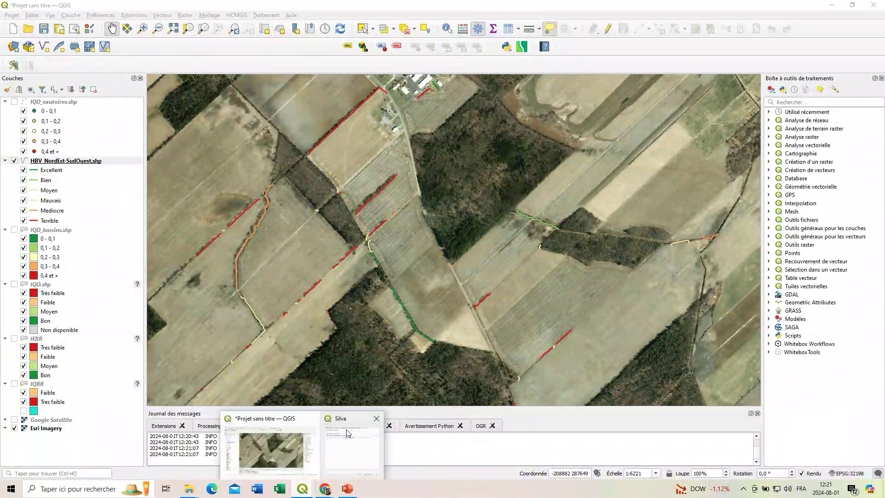
left_click(348, 433)
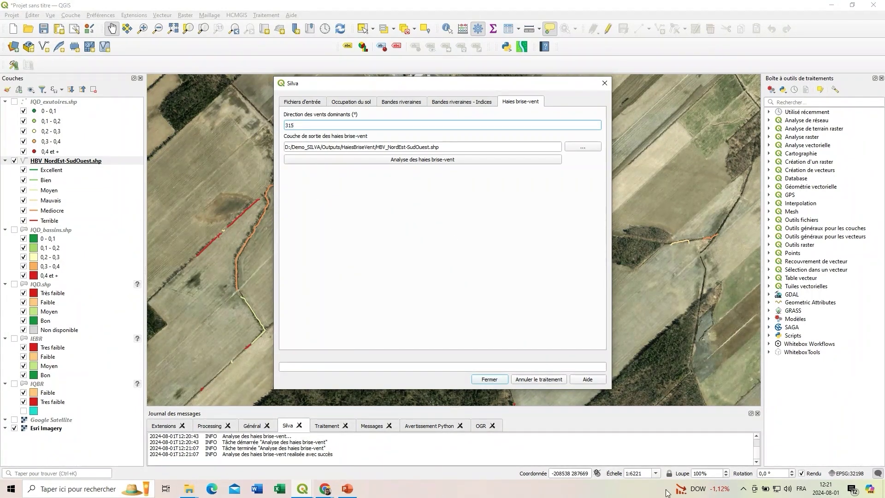
left_click(406, 146)
key("BackSpace")
key("BackSpace")
key("BackSpace")
type("Ouest")
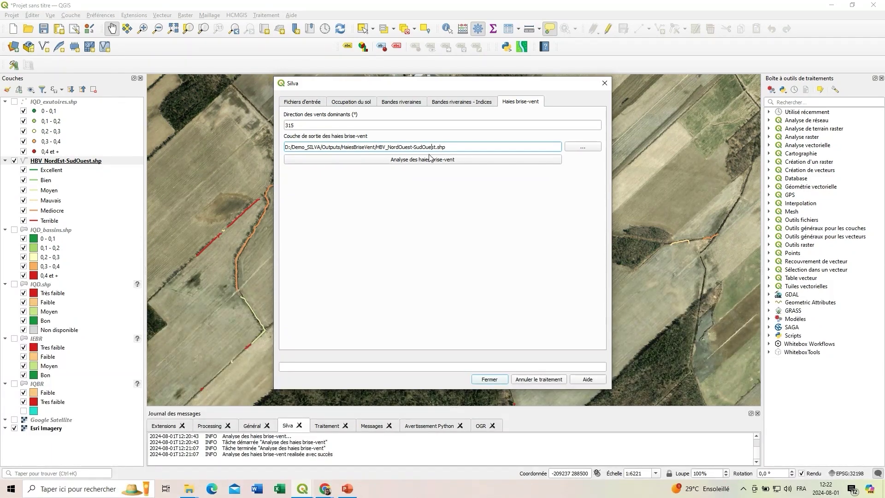
key("BackSpace")
key("BackSpace")
key("BackSpace")
type("E")
left_click(397, 161)
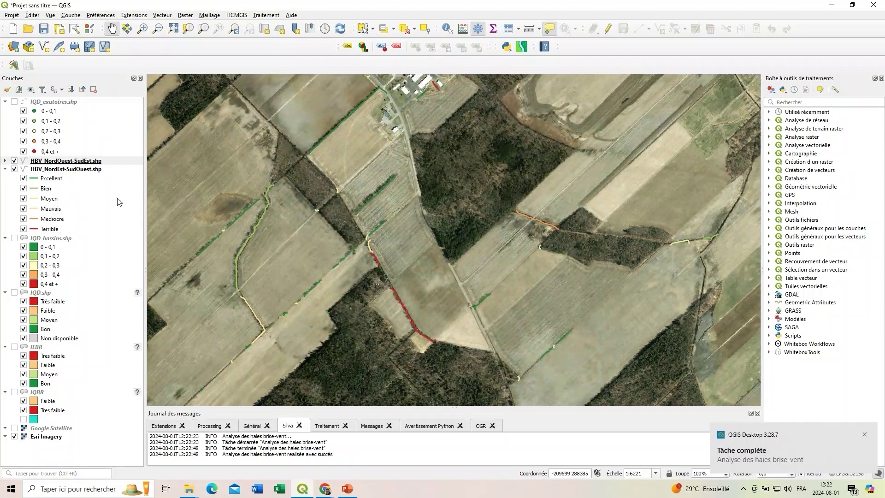
Expand the legend of HBV_NordOuest-SudEst.shp and examine the hedge efficiency classes across the fields on the map
left_click(9, 160)
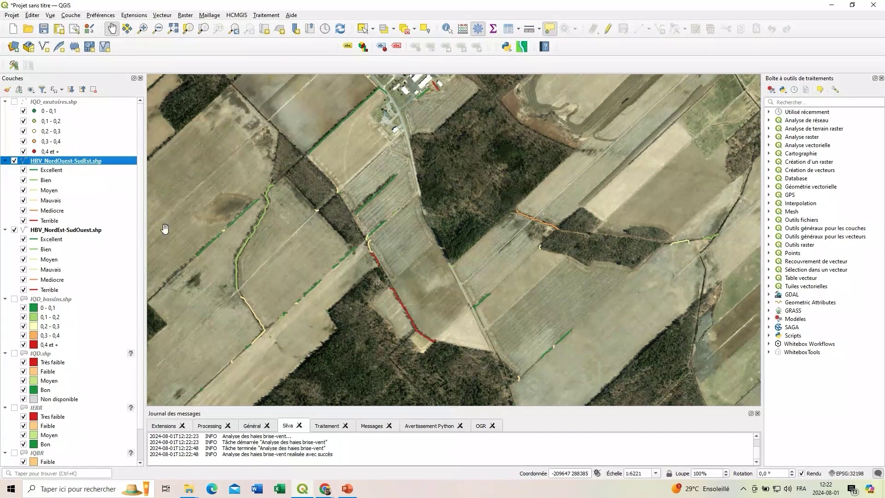
scroll(338, 140, "up", 1)
left_click_drag(330, 121, 339, 201)
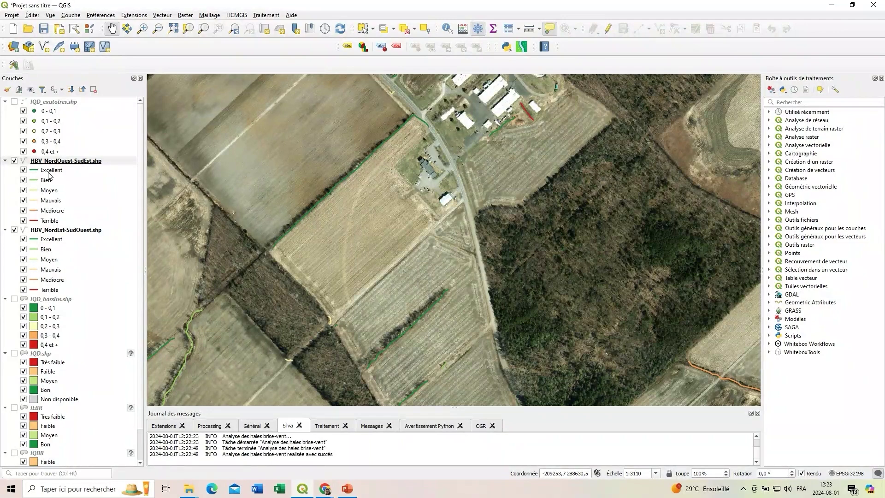
left_click_drag(334, 271, 304, 150)
scroll(393, 273, "down", 3)
left_click_drag(404, 302, 378, 243)
scroll(378, 243, "up", 2)
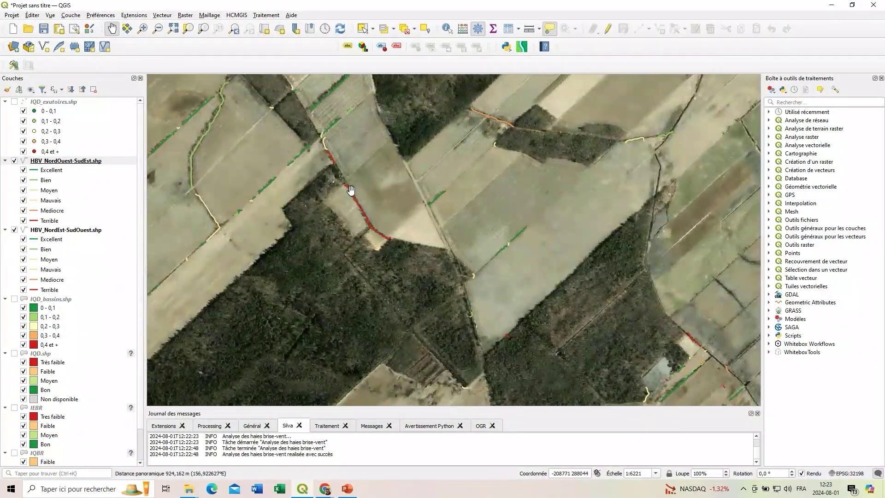
Hide the HBV_NordOuest-SudEst.shp layer and compare with the HBV_NordEst-SudOuest.shp hedges on the map
left_click(14, 160)
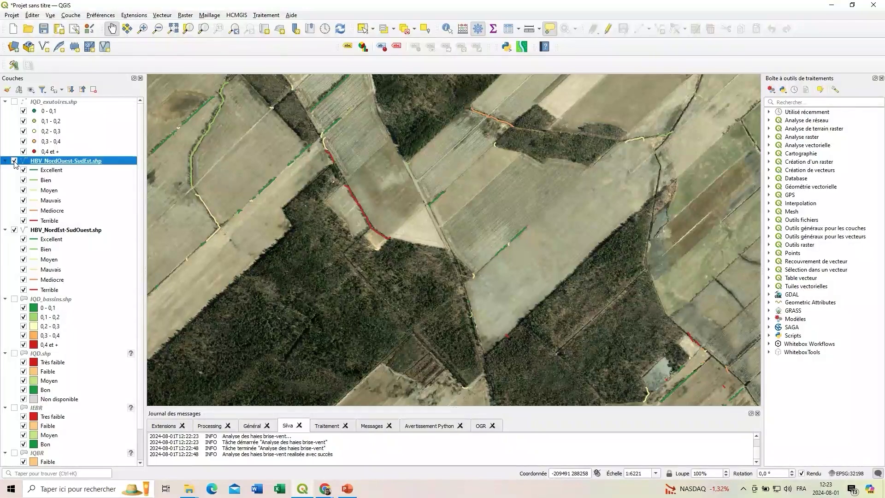
double_click(39, 162)
left_click(709, 88)
scroll(325, 171, "down", 2)
left_click_drag(338, 187, 352, 197)
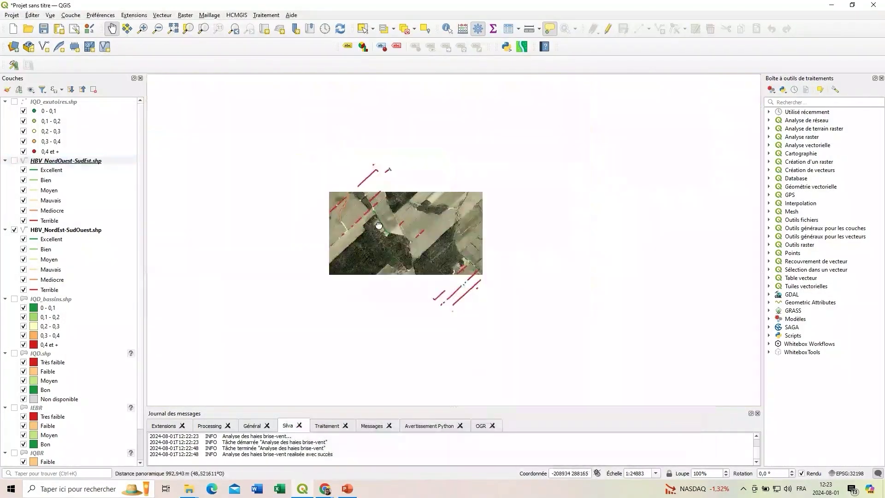
scroll(413, 238, "up", 1)
Examine the hedge attributes and efficiency classes in the HBV_NordOuest-SudEst.shp attribute table, then close the table
right_click(32, 161)
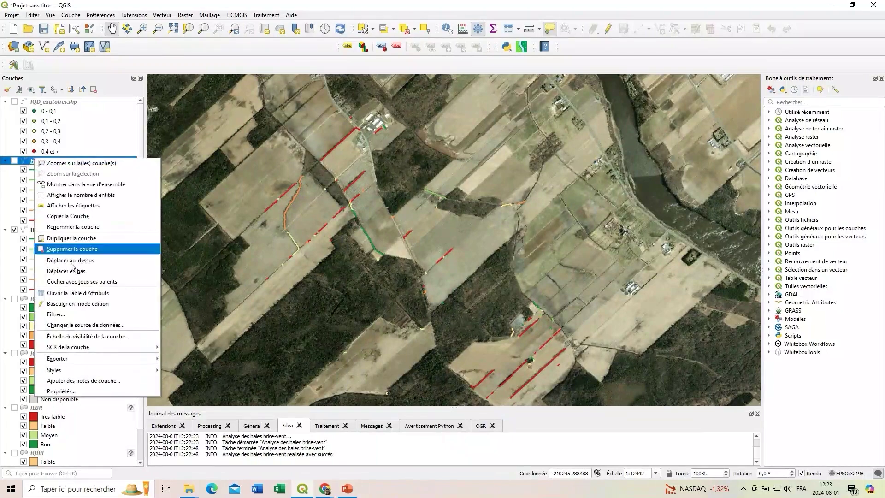
left_click(78, 293)
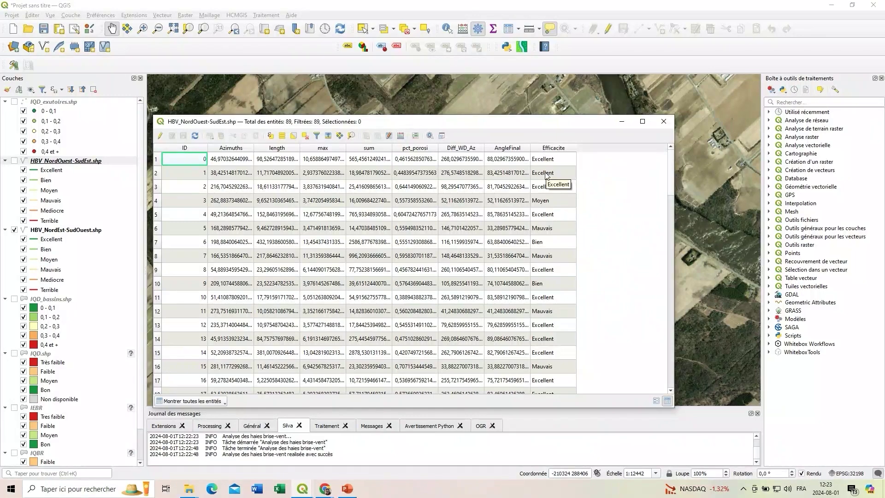
left_click(664, 121)
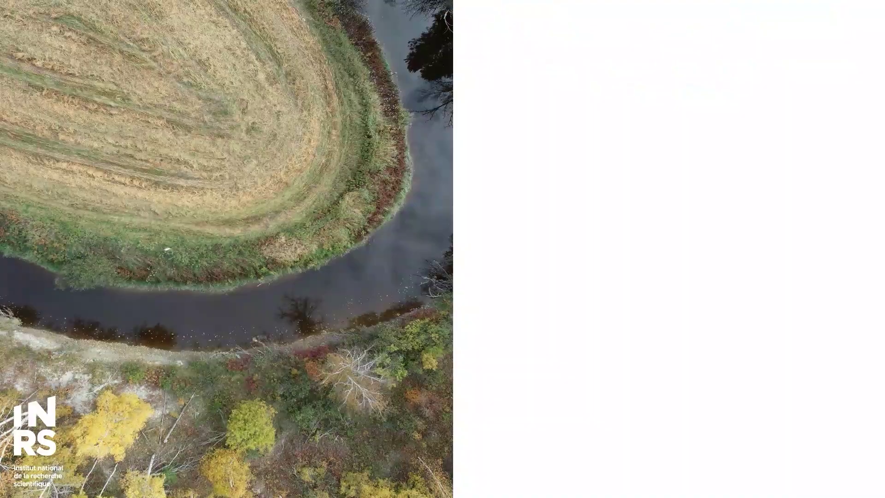